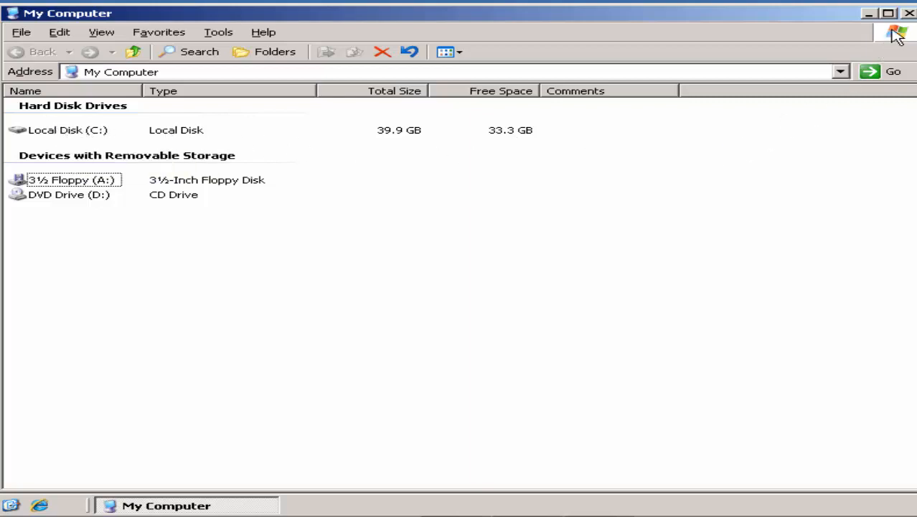
Close My Computer and check memory usage in Task Manager's Performance view before closing it
left_click(909, 14)
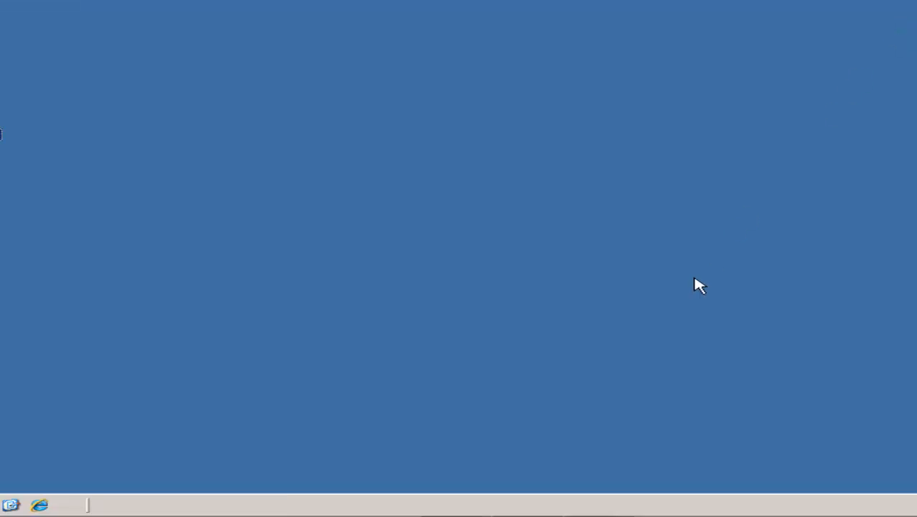
right_click(626, 504)
left_click(661, 460)
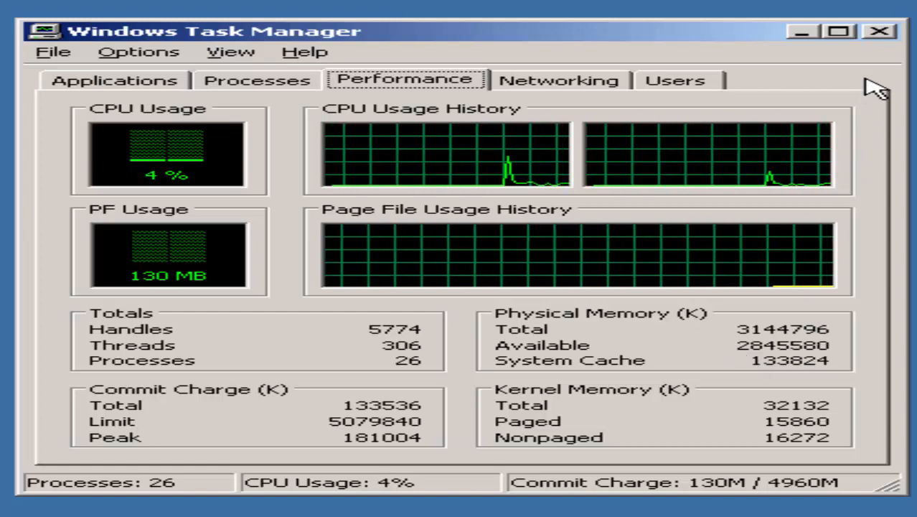
left_click(882, 36)
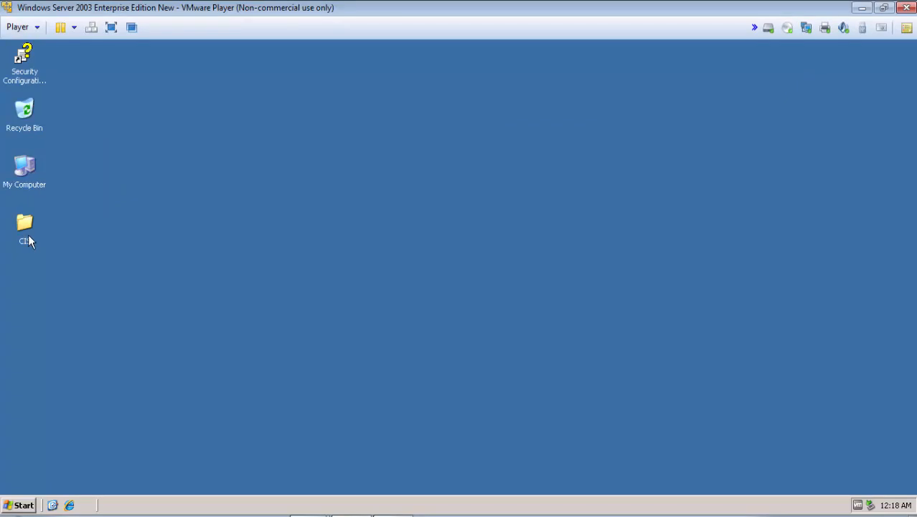
In the CIS folder, run installCISv6200_win32.exe as Administrator, entering the account's password
double_click(28, 236)
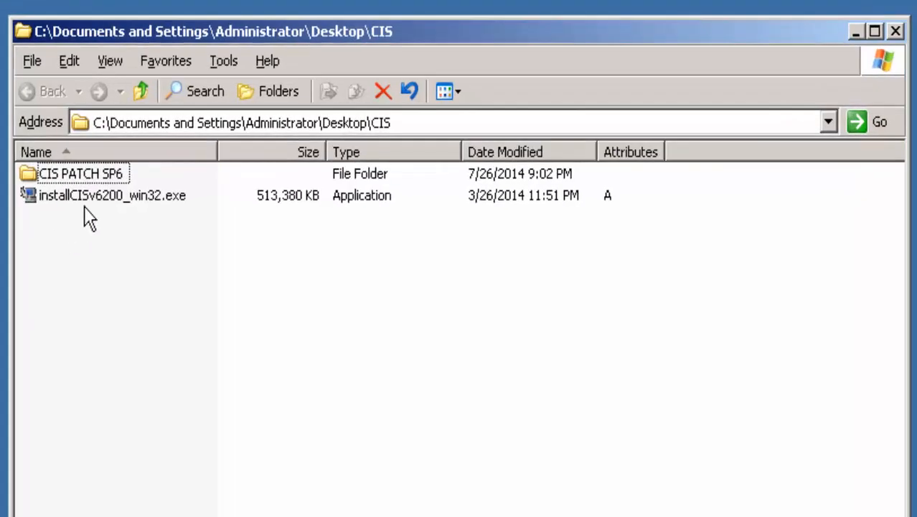
left_click(126, 208)
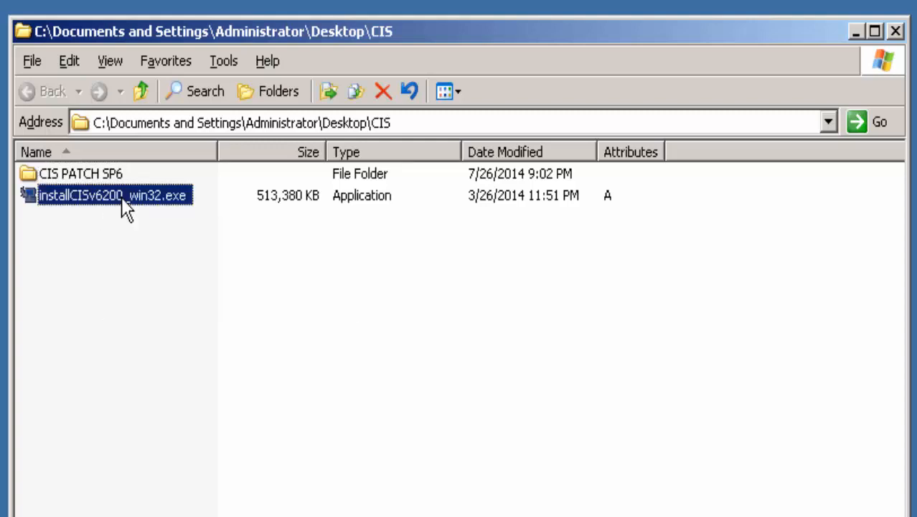
right_click(127, 208)
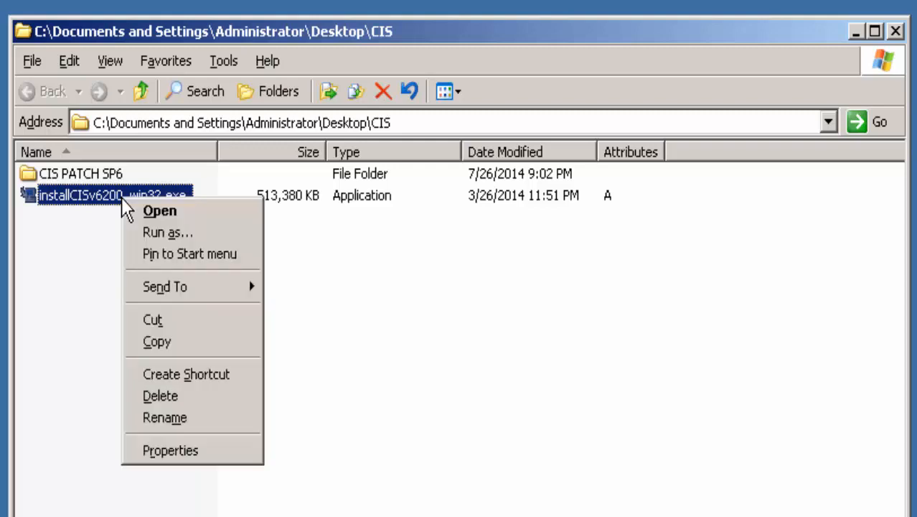
left_click(159, 234)
left_click(253, 356)
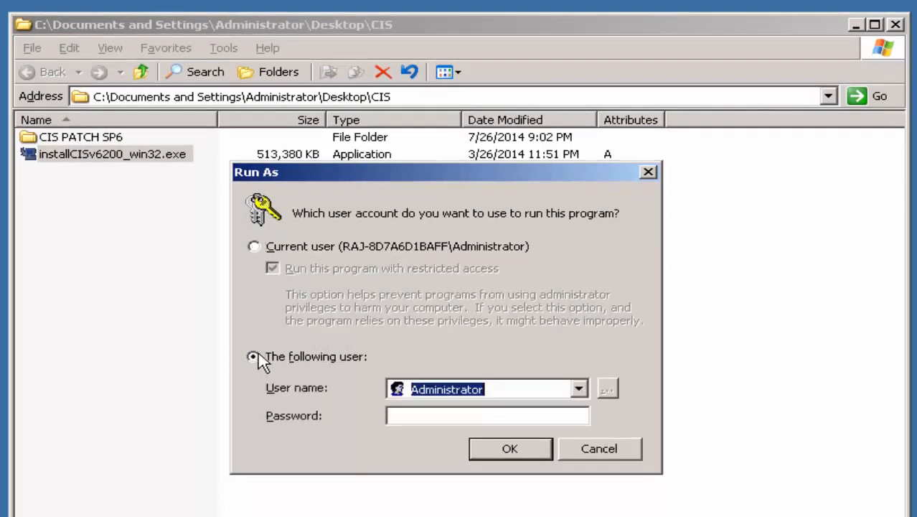
left_click(410, 413)
type("pass")
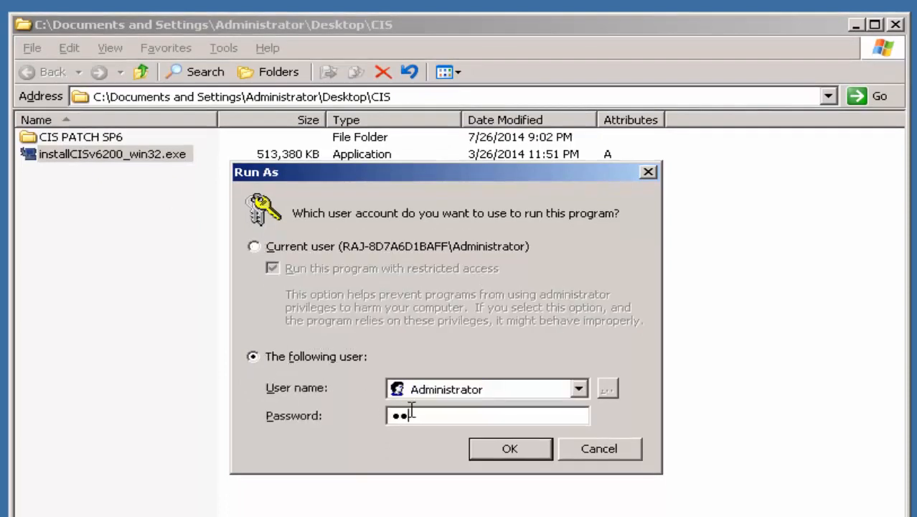
type("word123456")
left_click(477, 449)
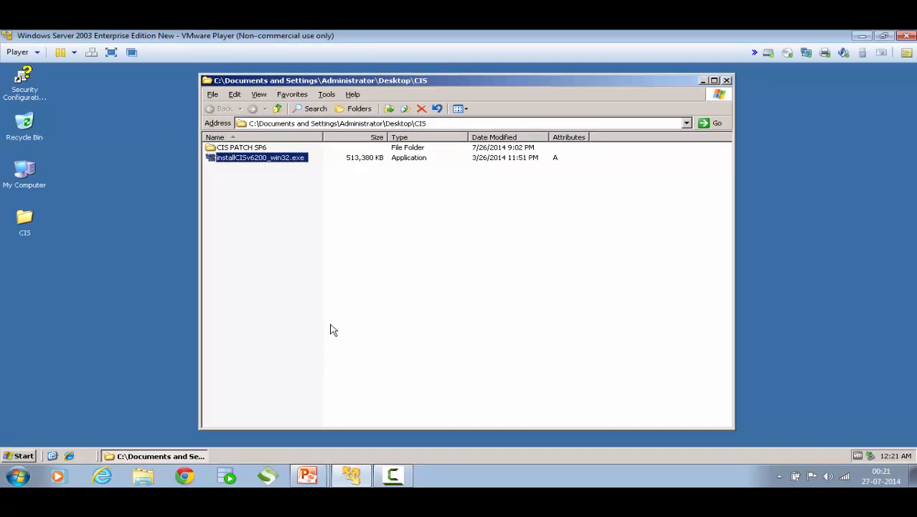
Launch the CIS installer and minimize the CIS folder window while it loads
key("Return")
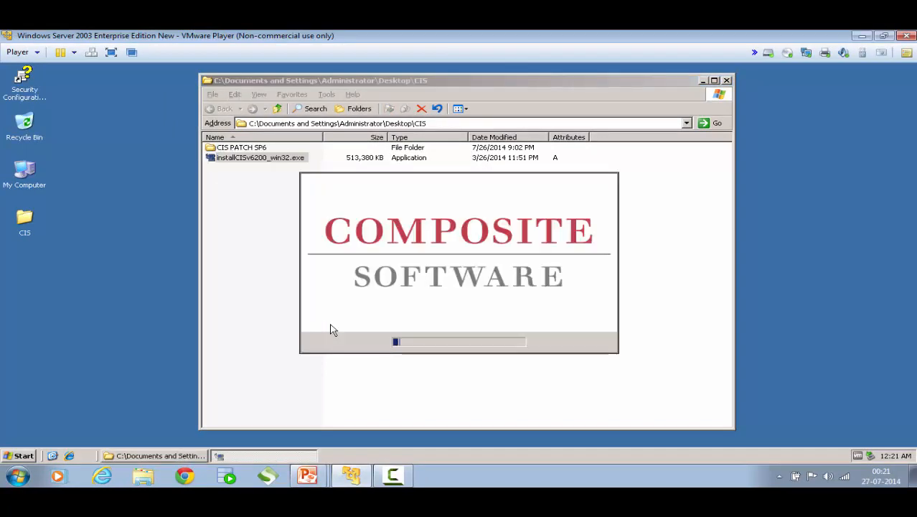
left_click(703, 81)
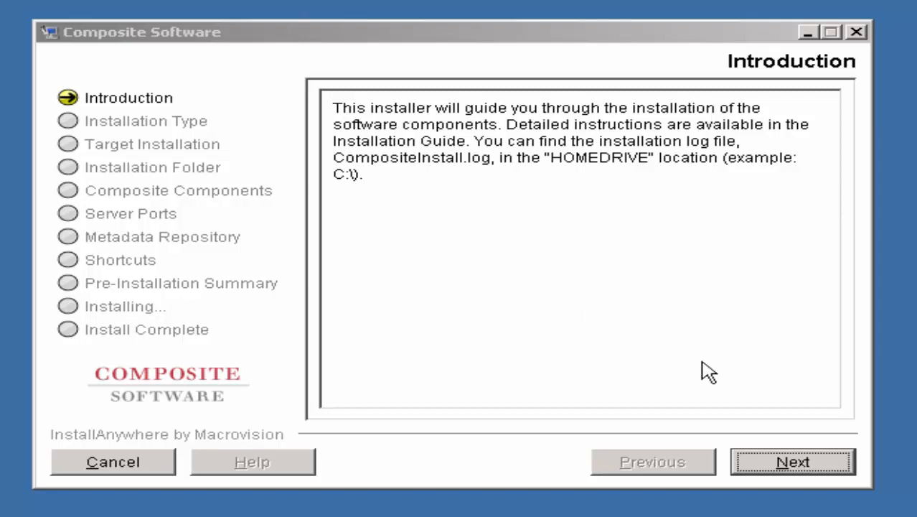
Move past the introduction and accept the license agreement
left_click(781, 460)
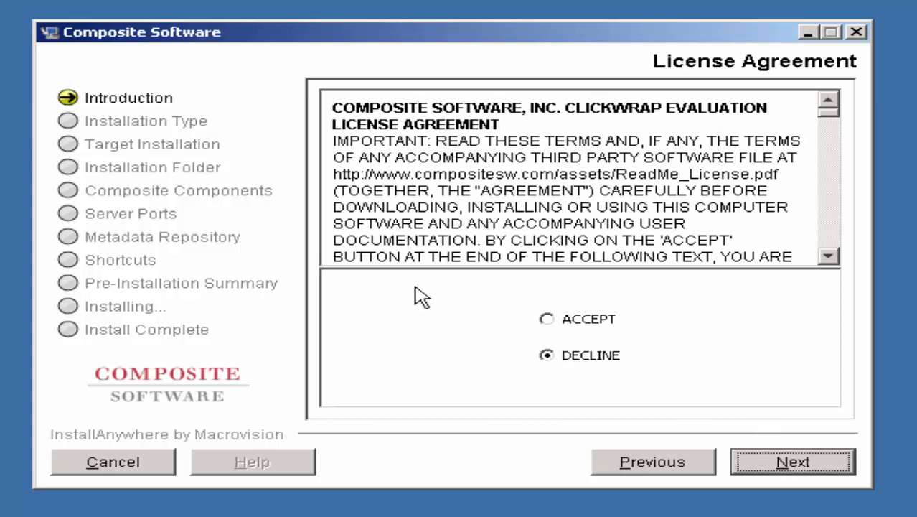
left_click(548, 320)
left_click(785, 465)
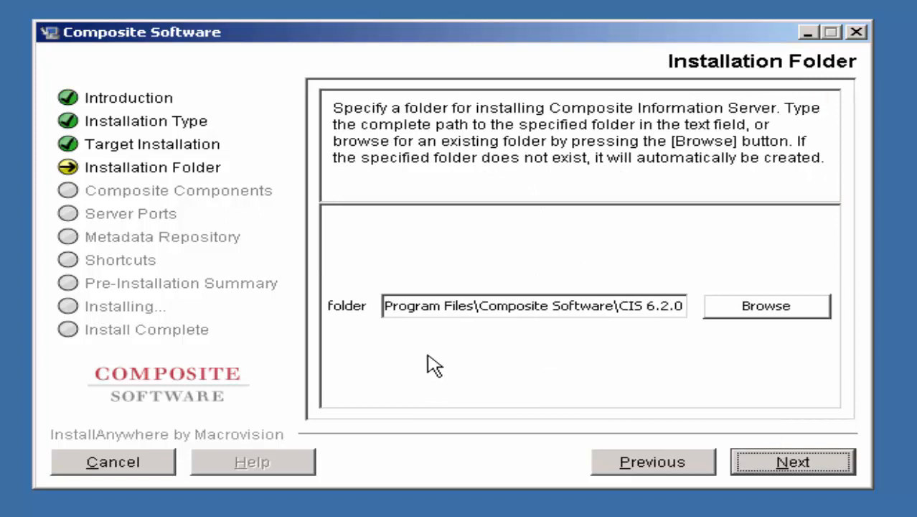
Review the default CIS 6.2.0 installation folder path and keep it
left_click(432, 306)
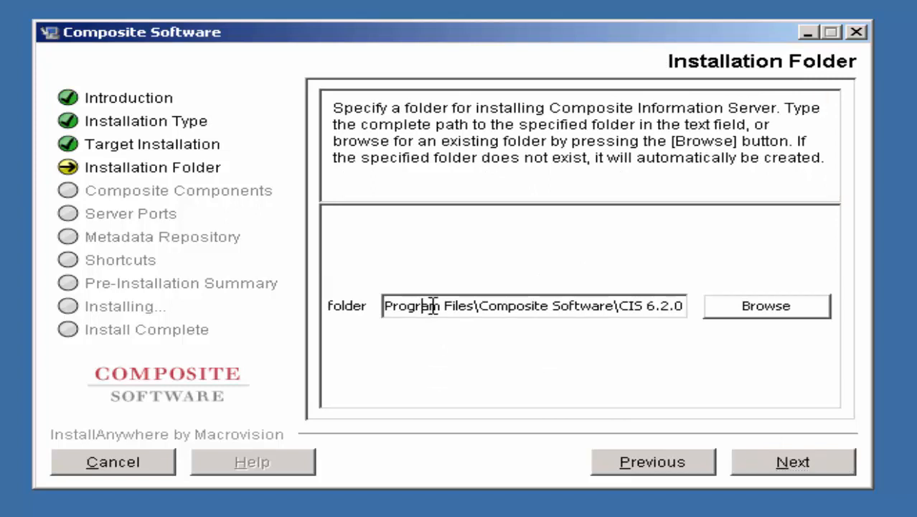
key("Home")
key("Right")
key("Right")
key("Right")
key("Right")
key("Right")
key("Right")
key("Right")
key("Right")
key("Right")
key("Right")
key("Right")
key("Right")
key("Right")
key("Right")
key("Right")
key("Right")
key("Right")
key("Right")
key("Right")
key("Right")
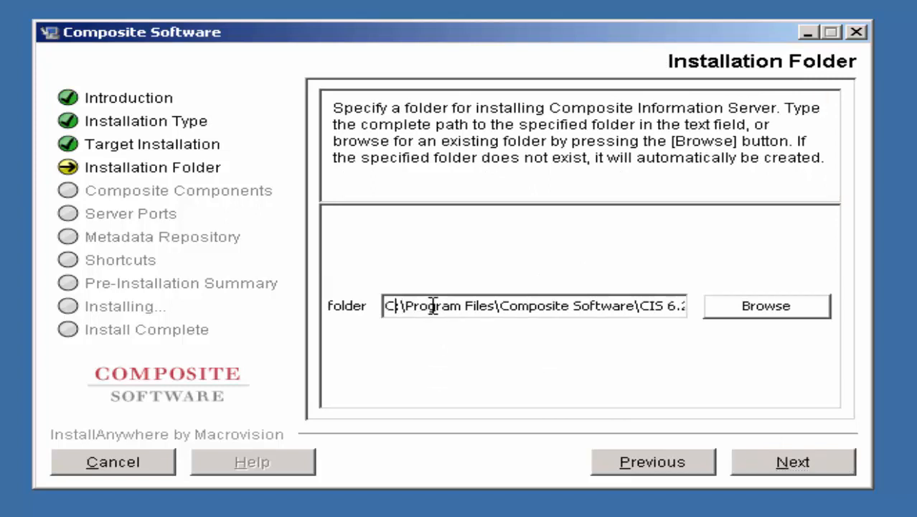
key("End")
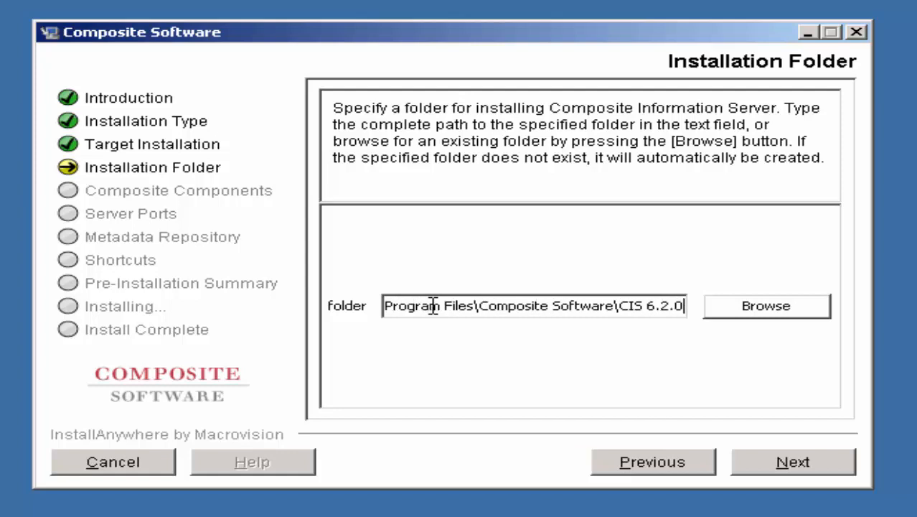
key("ctrl+Left")
key("ctrl+Left")
key("ctrl+Left")
key("Right")
key("Right")
key("Right")
key("Right")
key("Right")
key("Right")
key("Right")
key("Right")
key("Right")
key("Right")
key("Right")
key("Right")
key("Right")
key("Right")
key("Right")
key("Right")
key("Right")
key("Right")
key("Right")
key("Right")
left_click(762, 459)
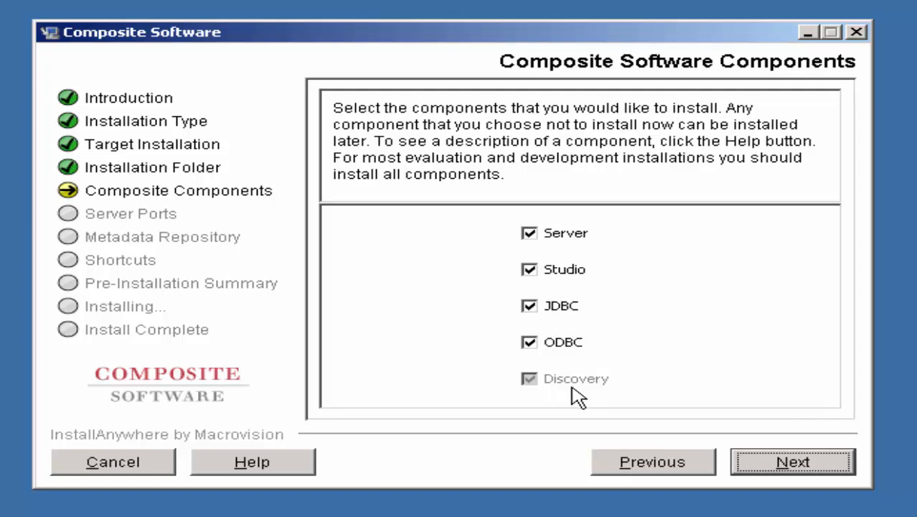
Keep all components, enter and confirm the DBA password, and keep default shortcuts
left_click(754, 465)
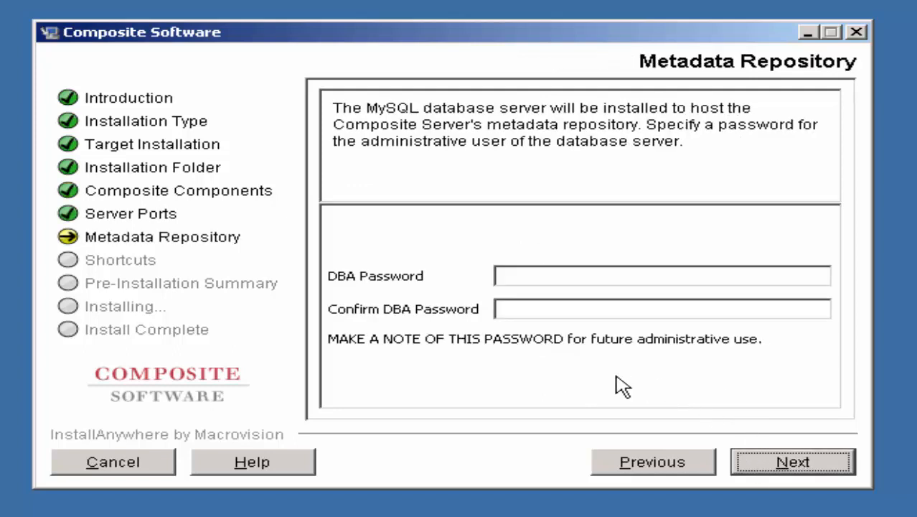
left_click(520, 275)
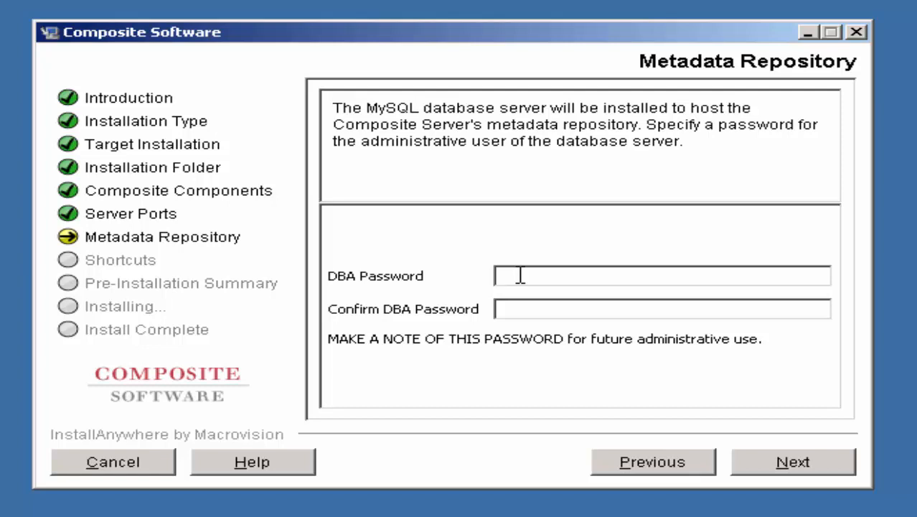
type("***************")
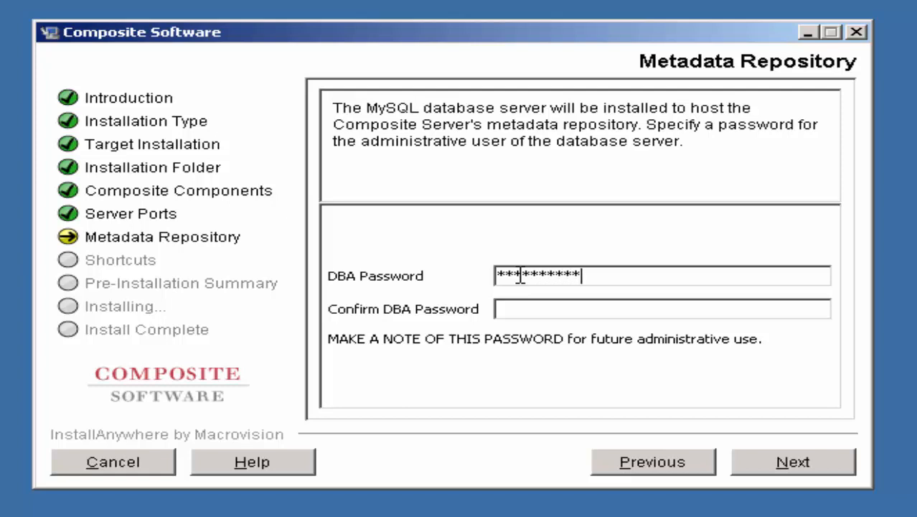
key("Tab")
type("***********")
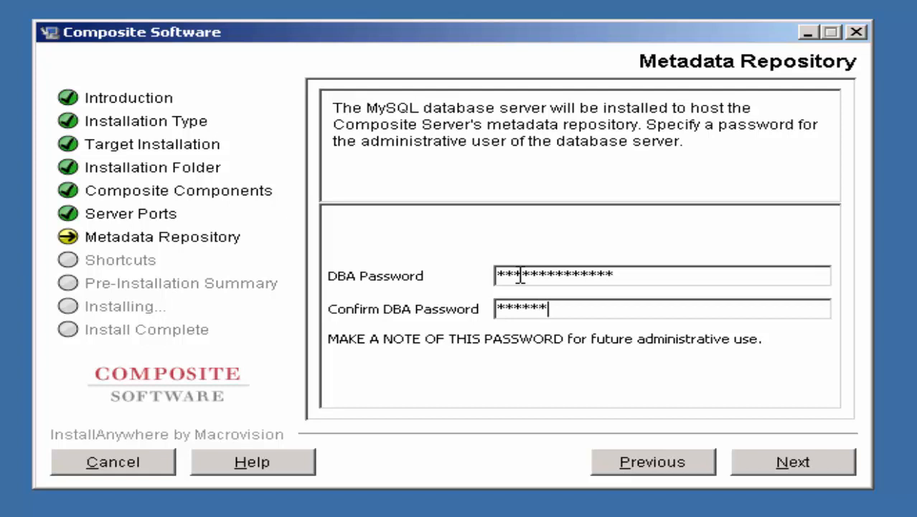
type("***")
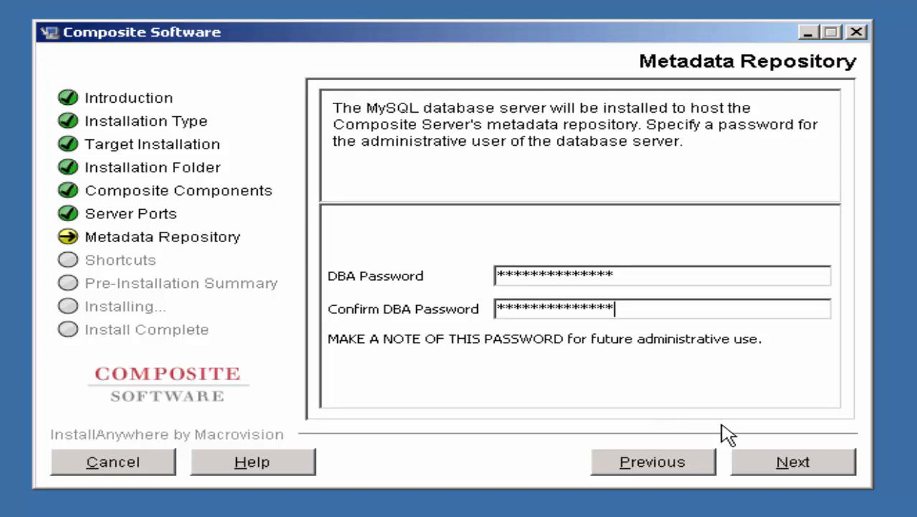
left_click(751, 468)
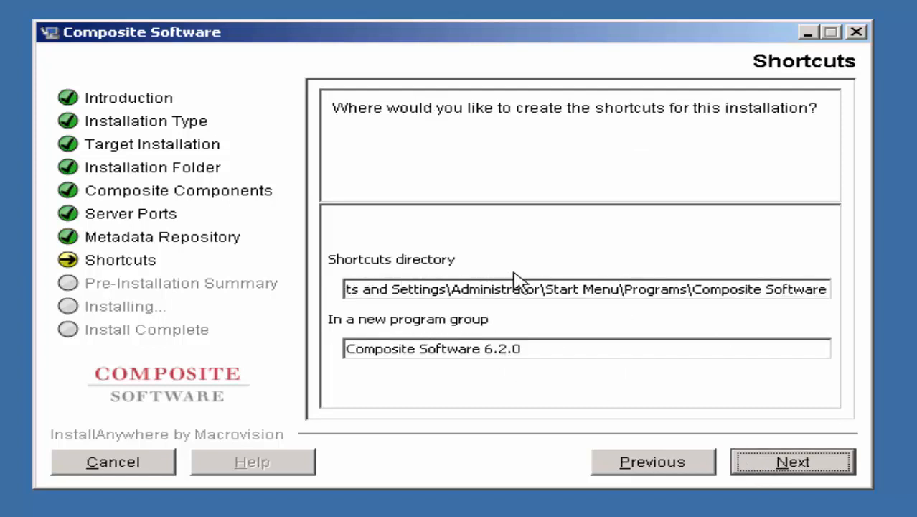
left_click(771, 463)
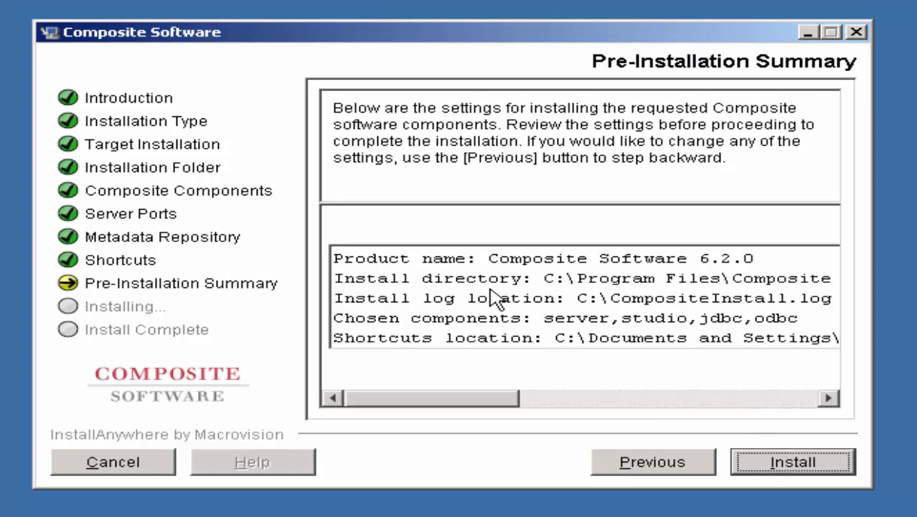
Install Composite Software 6.2.0 and close the installer once it completes
left_click(758, 467)
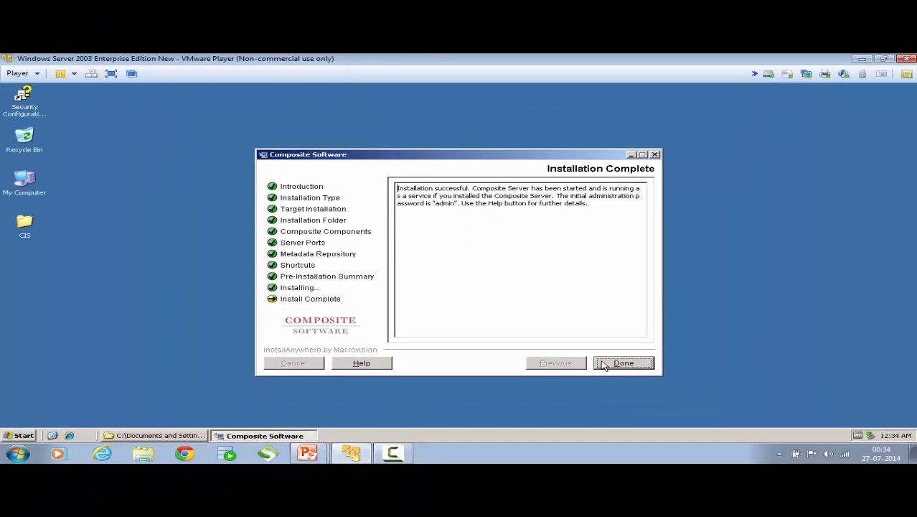
left_click(604, 365)
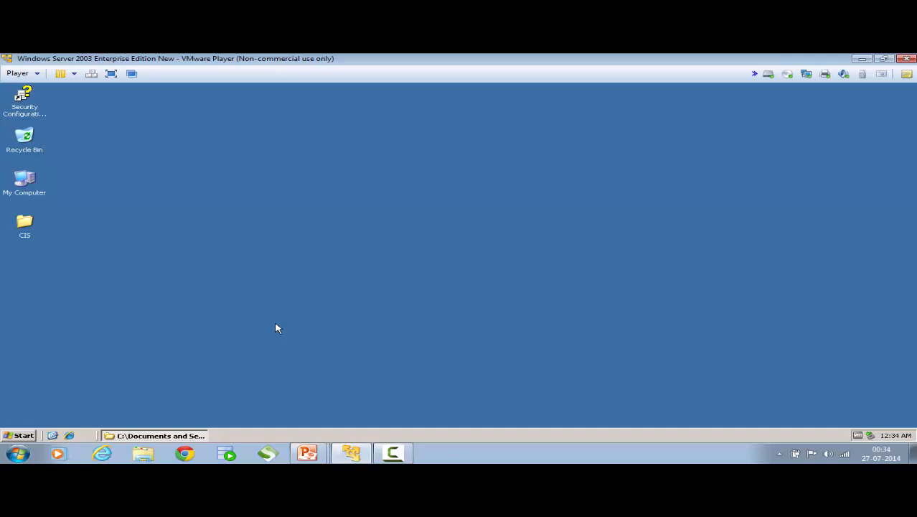
Browse to C:\Program Files\Composite Software\CIS 6.2.0\logs and open cs_server.log
double_click(30, 188)
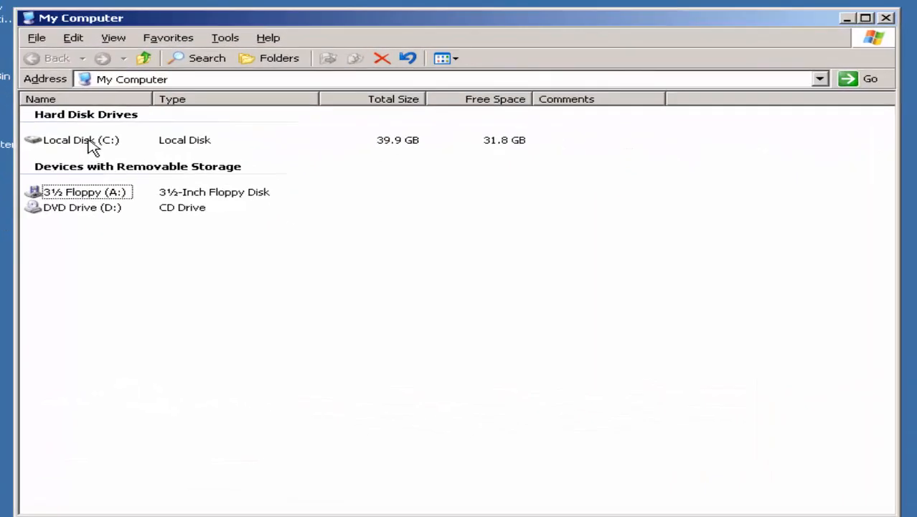
double_click(90, 192)
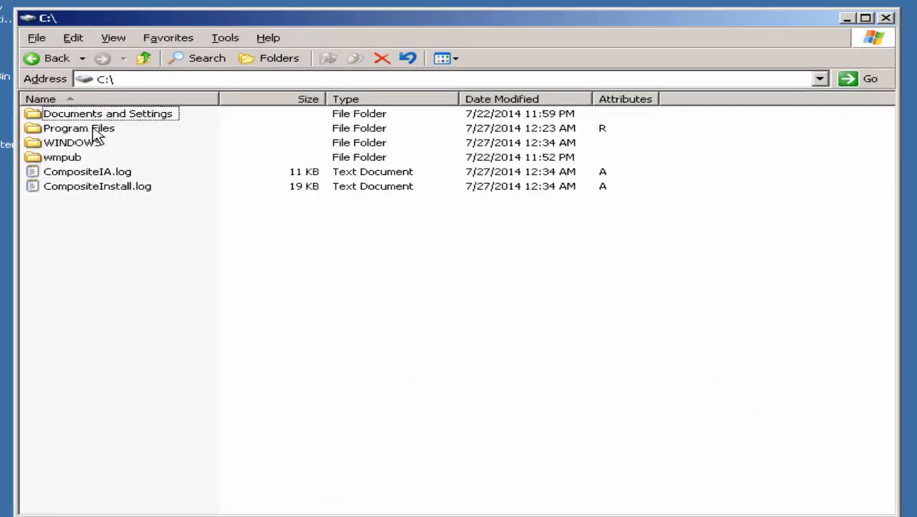
double_click(93, 129)
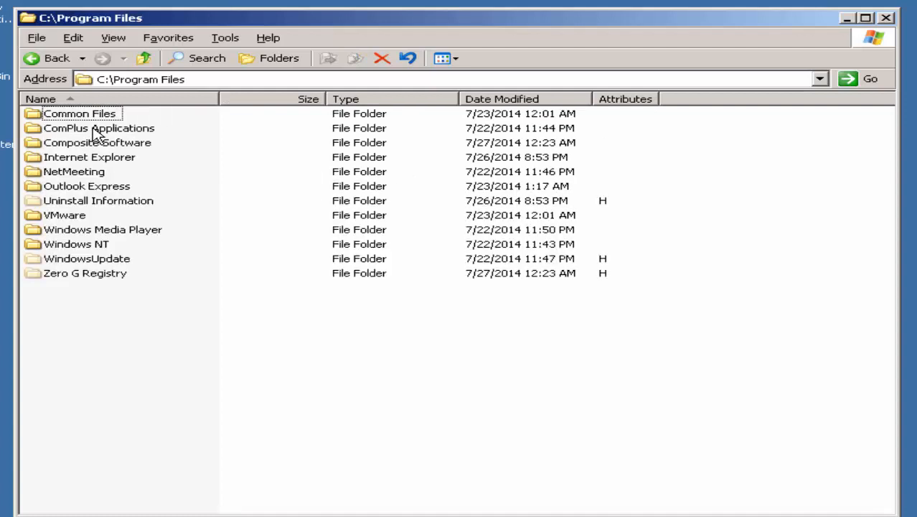
double_click(100, 142)
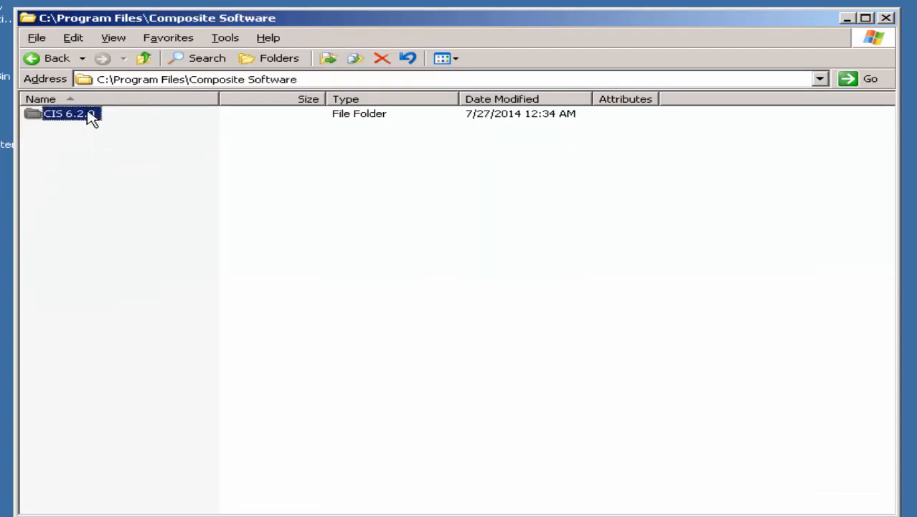
double_click(88, 116)
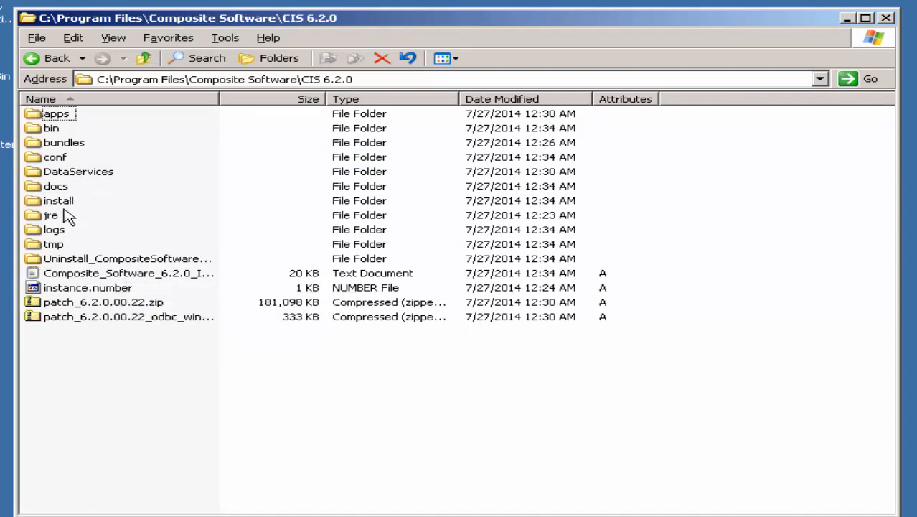
double_click(56, 229)
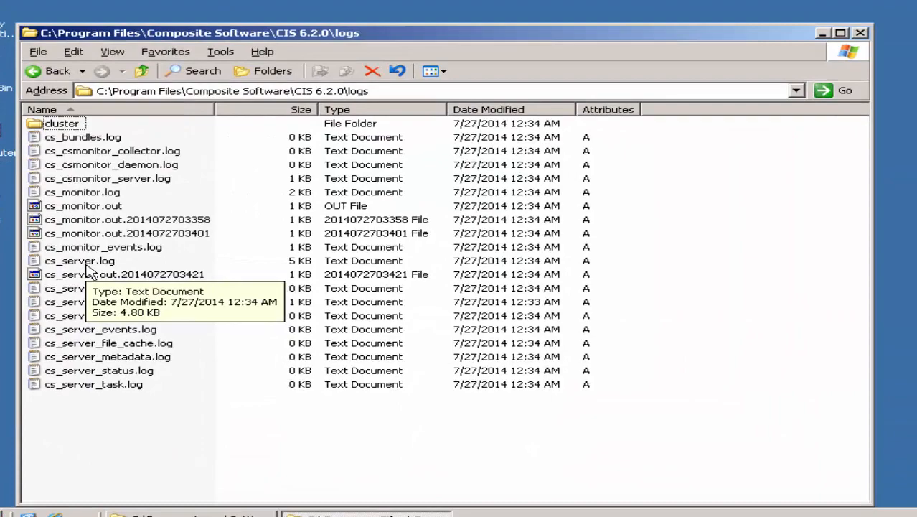
double_click(86, 264)
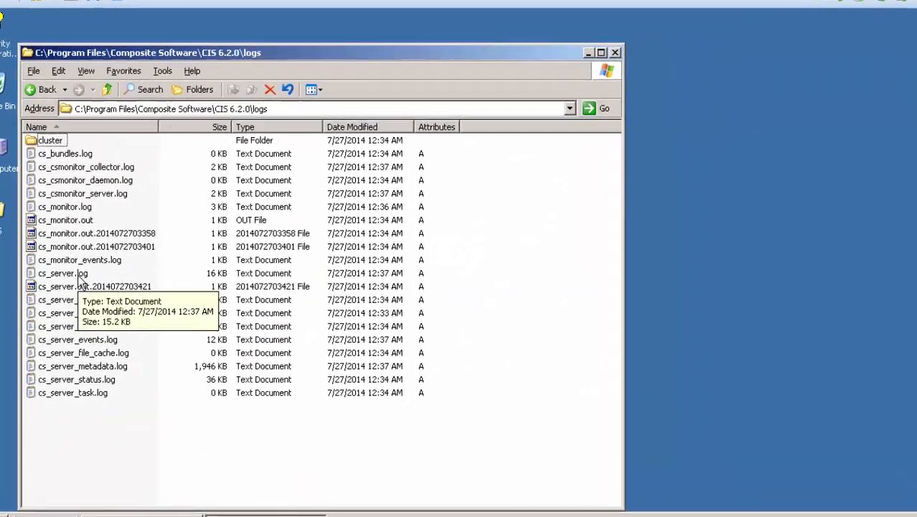
double_click(79, 274)
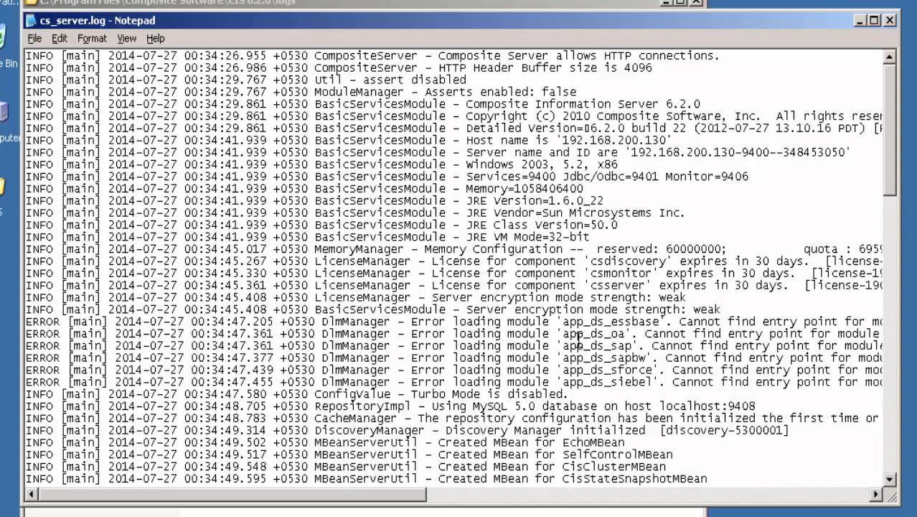
Scroll to the end of cs_server.log and highlight the CompositeServer Ready entry
scroll(578, 339, "down", 13)
scroll(579, 339, "down", 9)
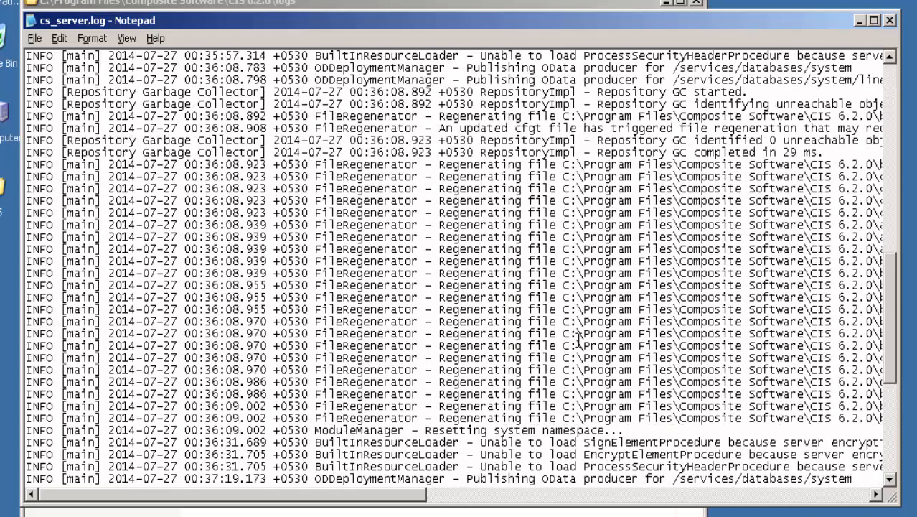
scroll(579, 339, "down", 2)
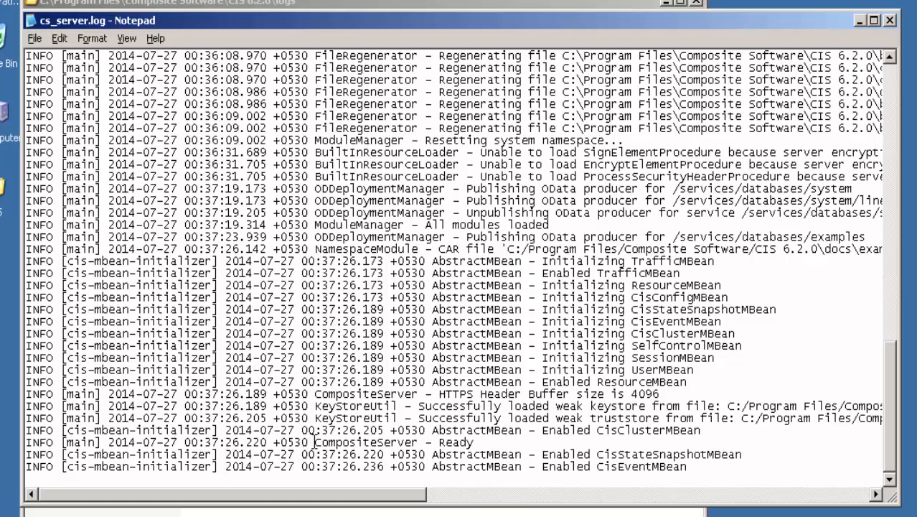
left_click_drag(315, 442, 475, 442)
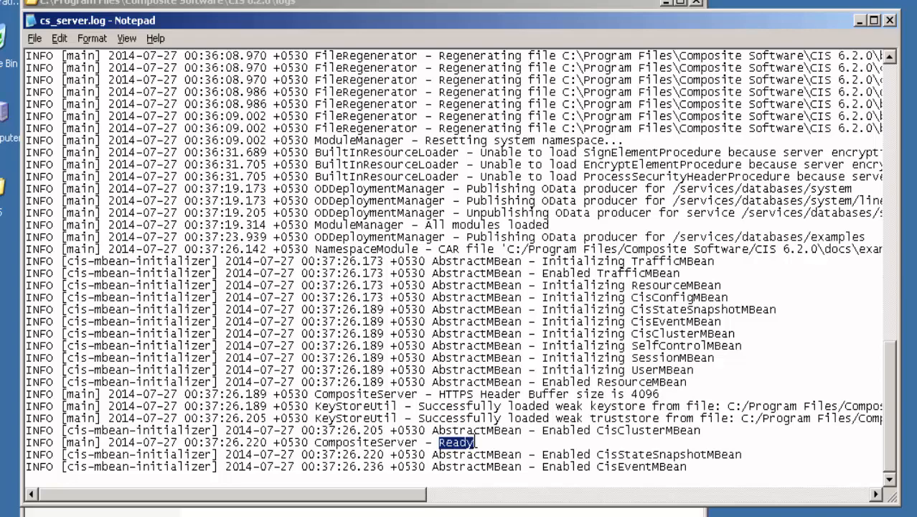
Close cs_server.log and the logs window, and minimize the CIS folder window
left_click(481, 442)
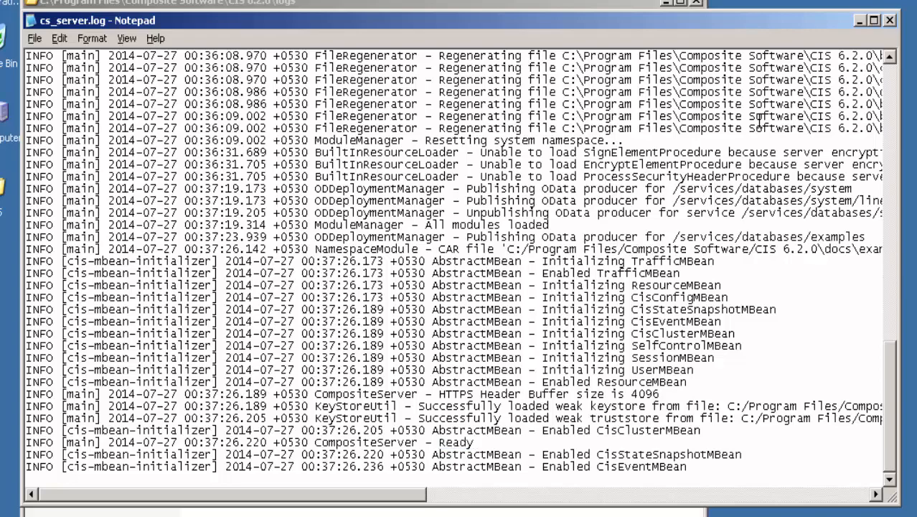
left_click(889, 21)
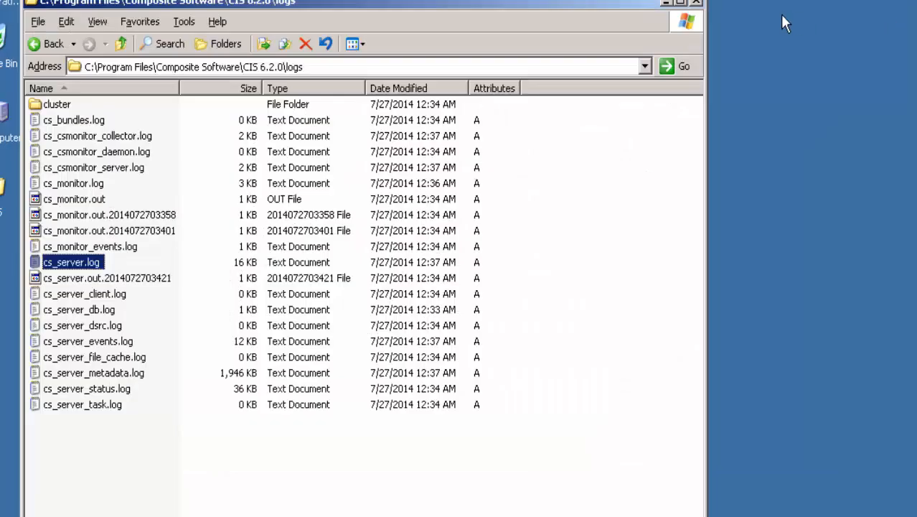
left_click(697, 2)
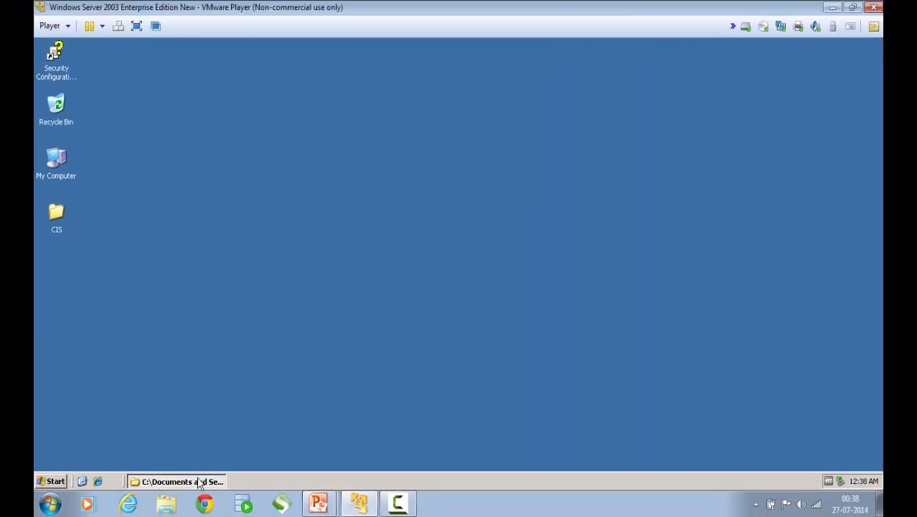
left_click(200, 482)
left_click(199, 483)
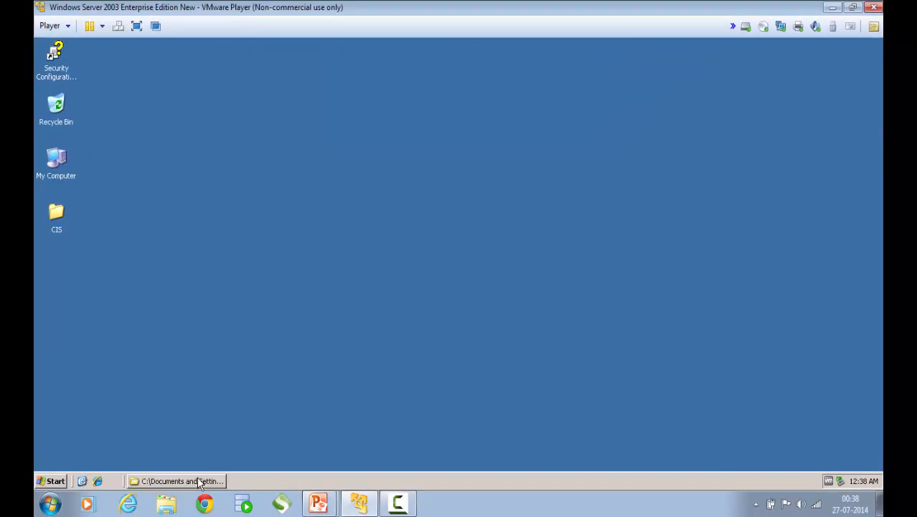
Start Composite Studio v6.2.0 from Composite Software 6.2.0 > Studio in All Programs
left_click(53, 481)
mouse_move(80, 441)
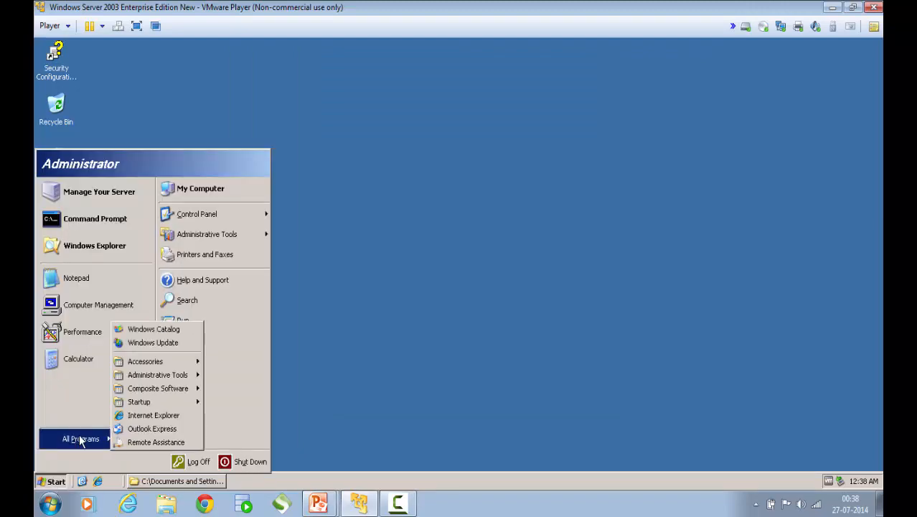
mouse_move(151, 388)
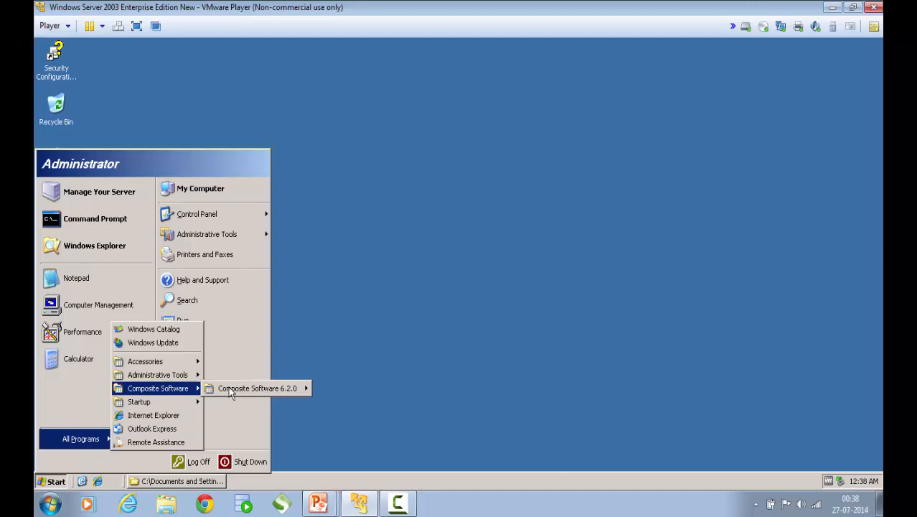
mouse_move(250, 388)
mouse_move(342, 402)
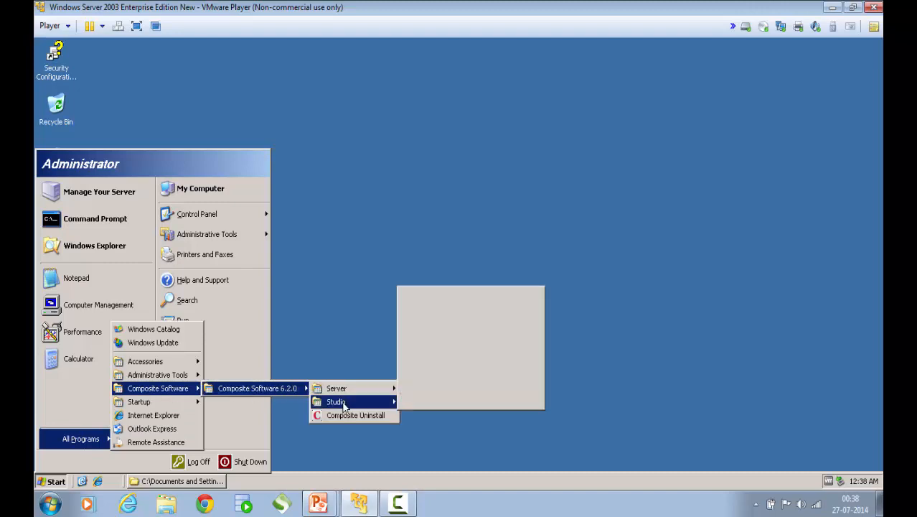
left_click(453, 391)
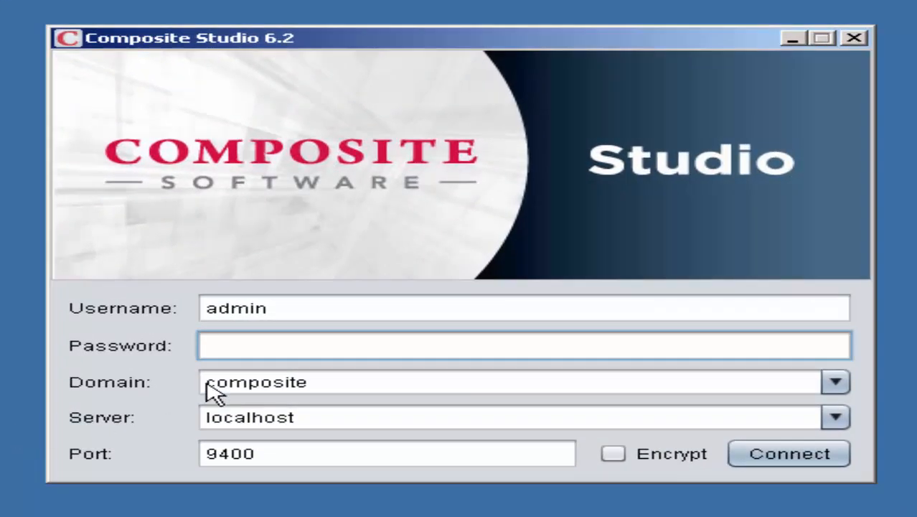
Log in to Studio as admin on localhost port 9400
type("*****")
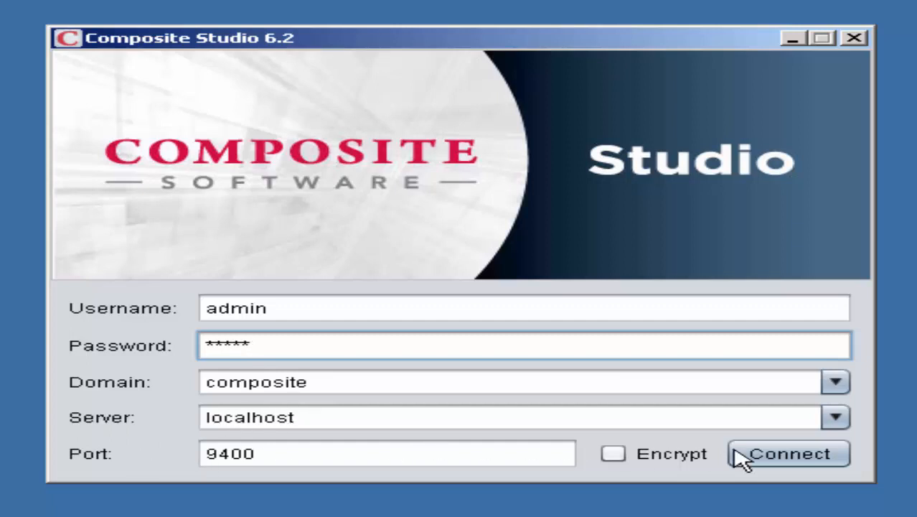
left_click(774, 458)
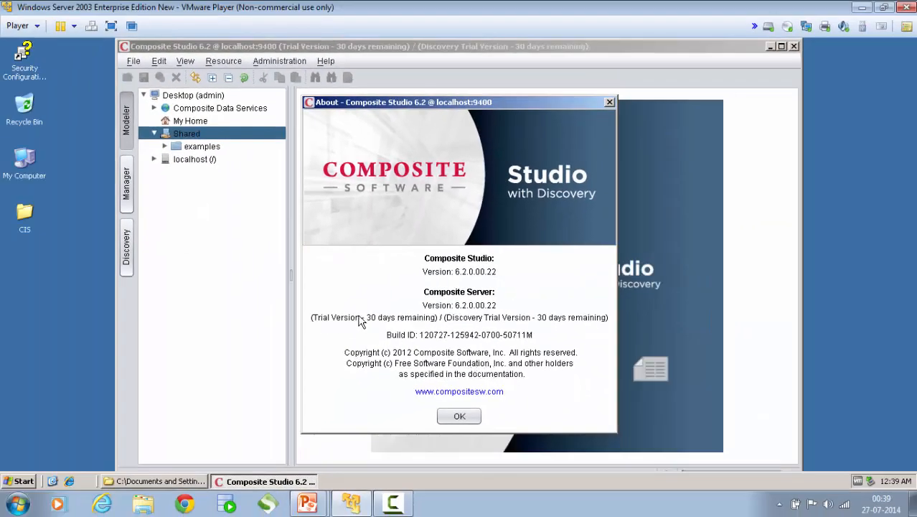
Dismiss the About box, maximize Composite Studio, and exit it, confirming with Yes
left_click(459, 417)
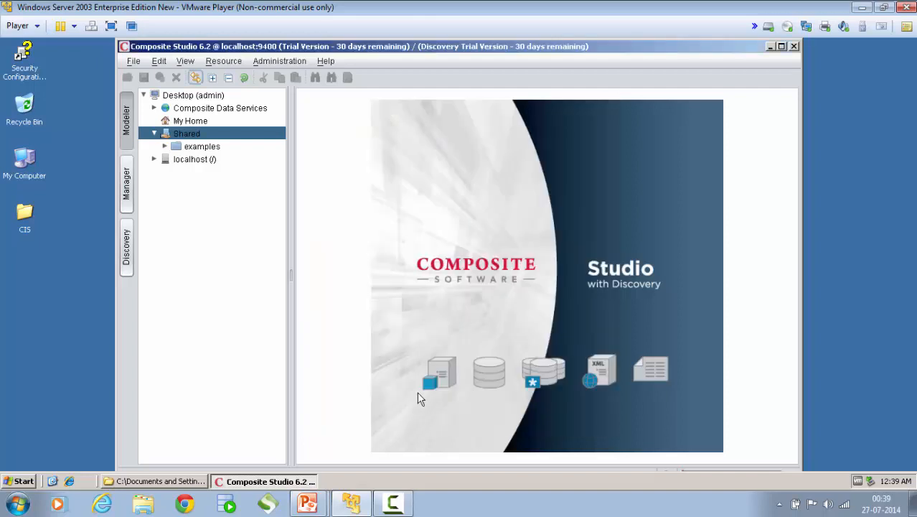
left_click(782, 46)
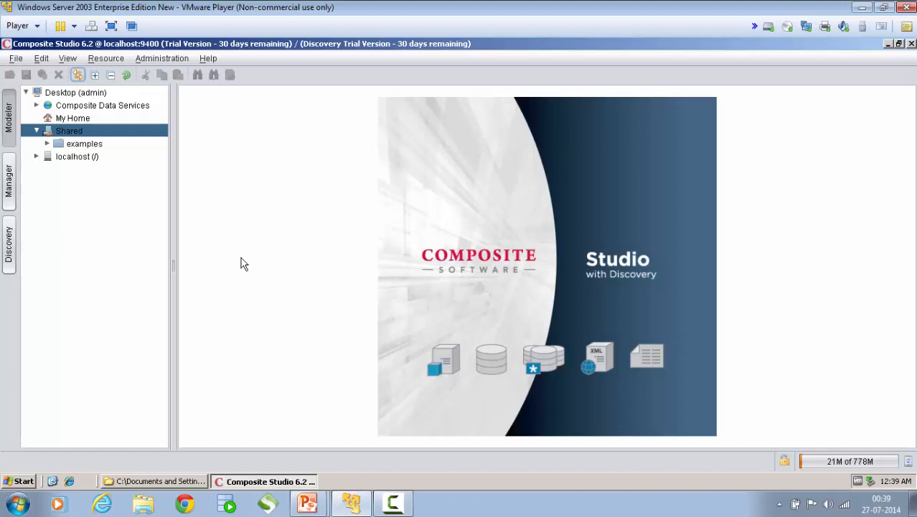
left_click(911, 43)
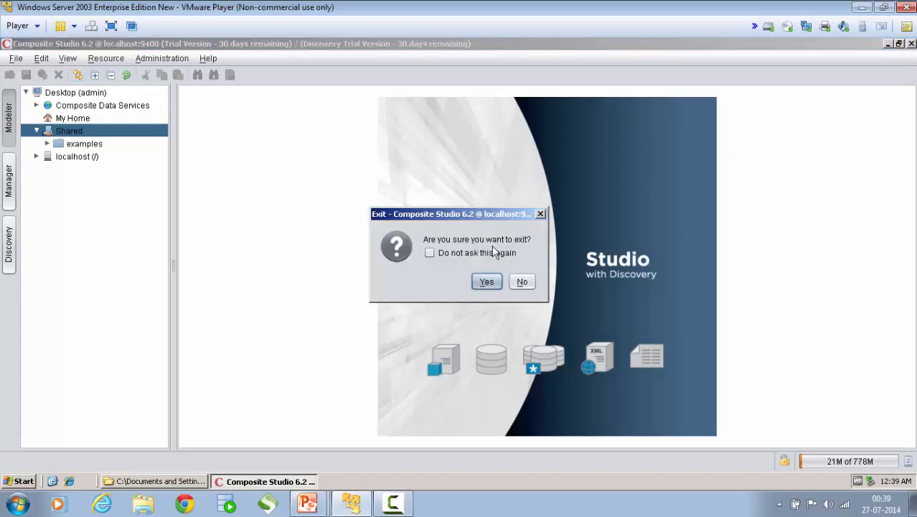
left_click(487, 281)
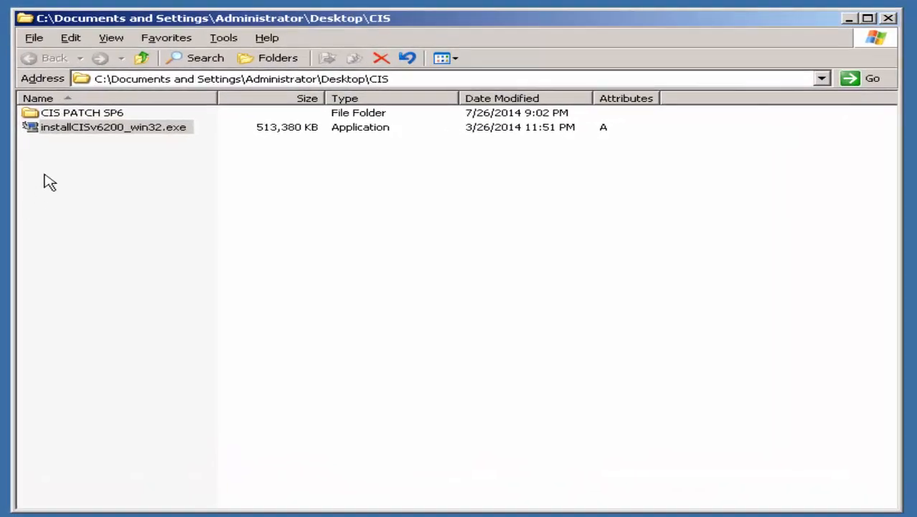
Open CIS PATCH SP6, select patch_6.2.6.00.11_SP6.zip, and stop Composite Server v6.2.0 from the Start menu
double_click(73, 115)
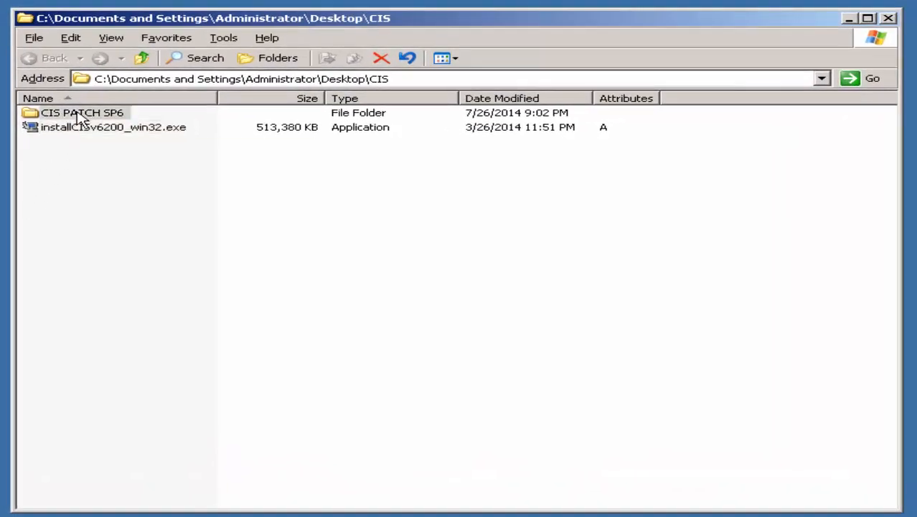
left_click(106, 144)
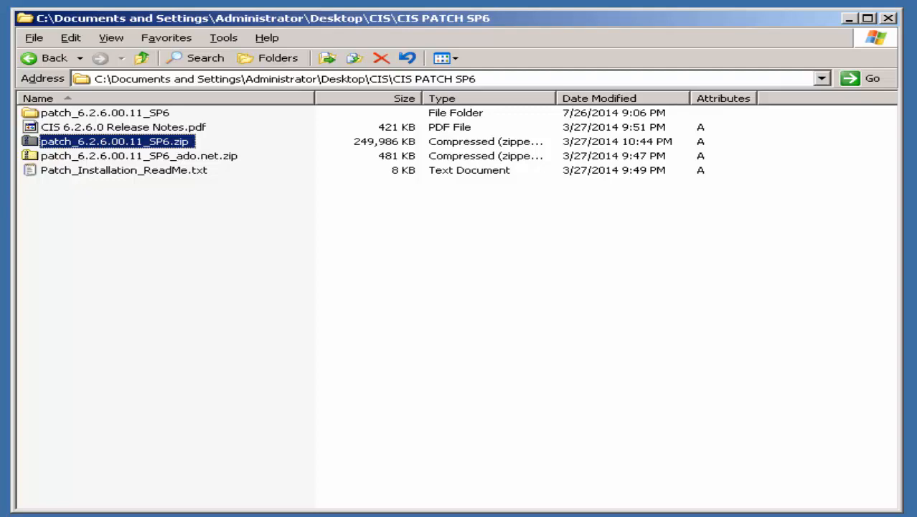
key("super")
mouse_move(52, 431)
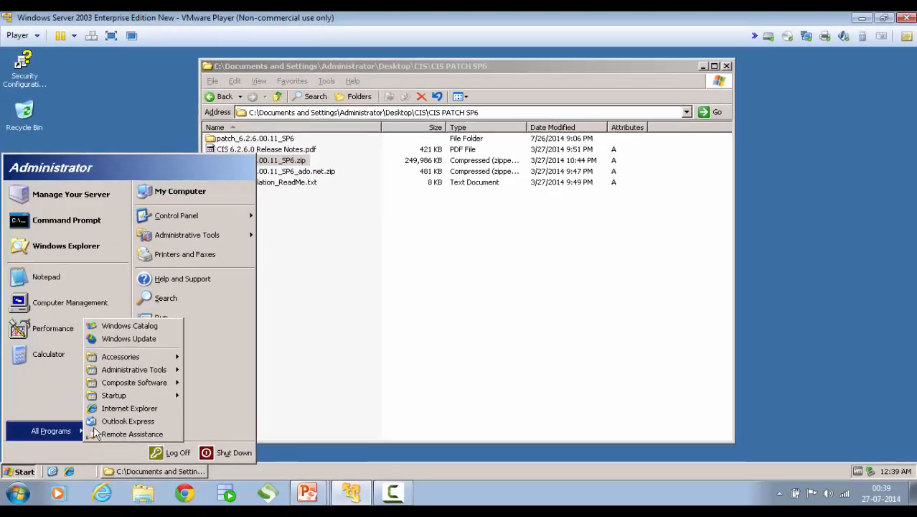
mouse_move(141, 384)
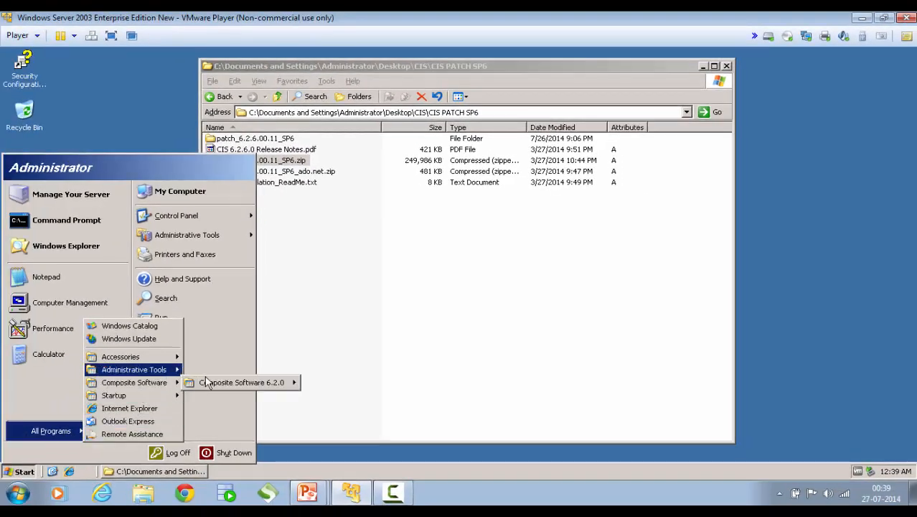
mouse_move(210, 382)
mouse_move(331, 386)
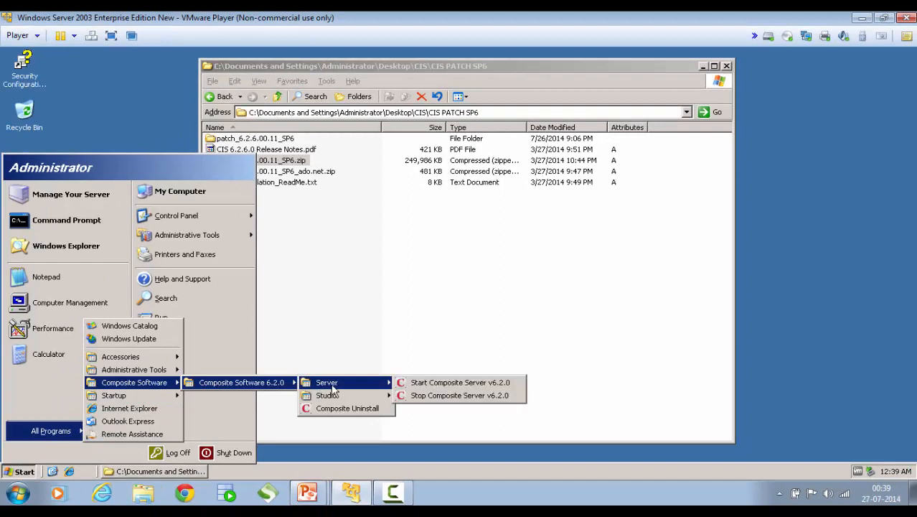
left_click(435, 397)
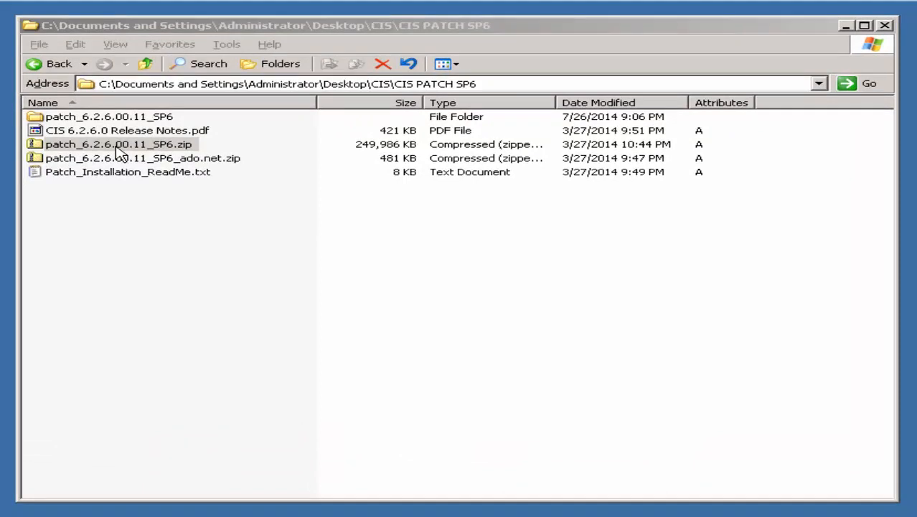
Start Extract All on the SP6 zip and replace the destination path with C:\Program Files\
right_click(120, 151)
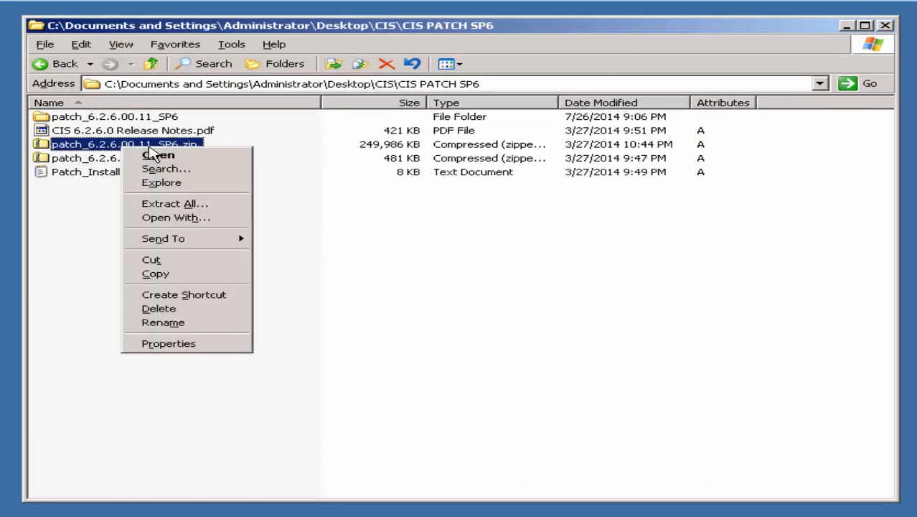
left_click(264, 204)
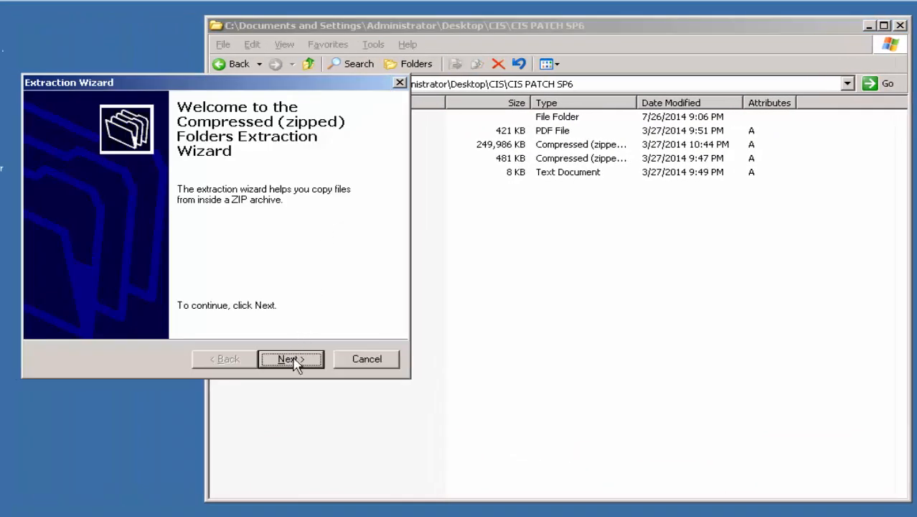
left_click(293, 359)
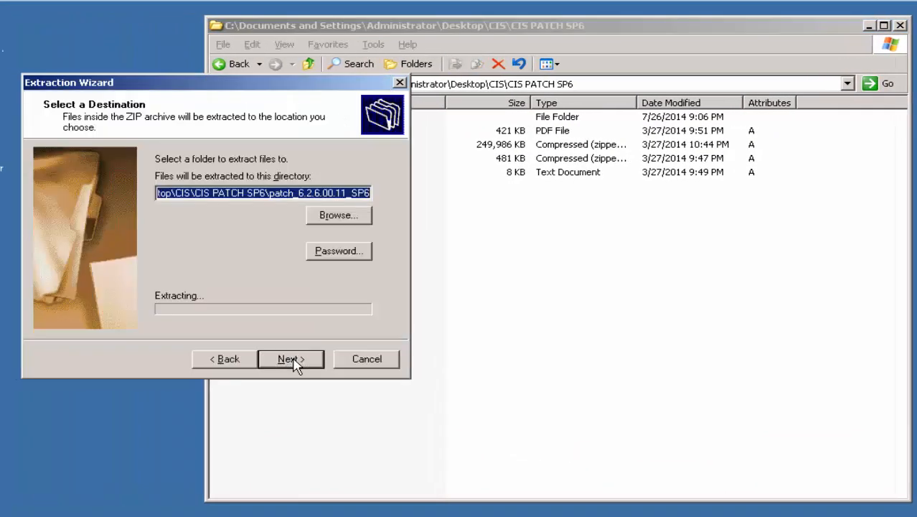
left_click(246, 194)
key("Left")
key("Left")
key("Left")
key("Left")
key("Left")
key("Left")
key("Left")
key("Left")
key("Left")
key("Left")
key("Left")
key("Left")
key("Left")
key("Left")
key("Left")
key("Left")
key("Left")
key("Left")
key("Left")
key("Left")
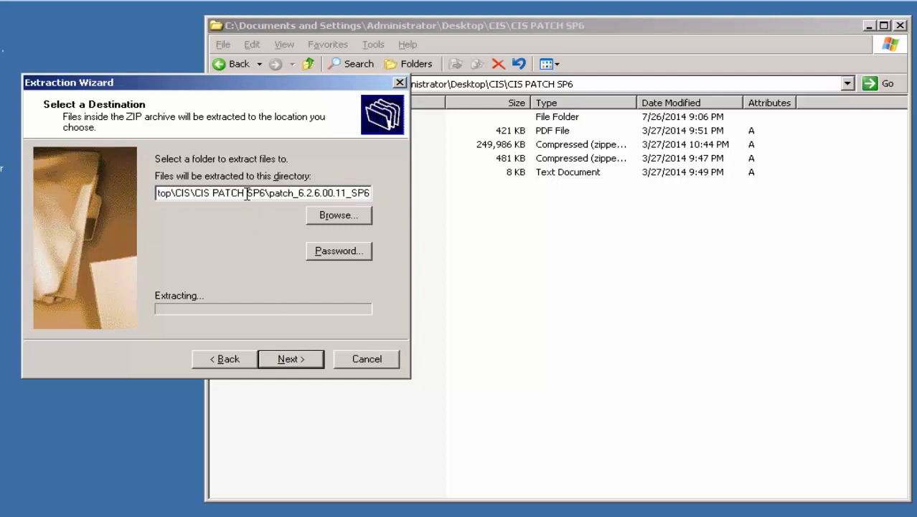
key("Left")
key("Left")
key("Left")
key("Left")
key("Left")
key("Left")
key("Left")
key("Left")
key("Left")
key("Left")
key("Left")
key("Left")
key("Left")
key("Left")
key("Left")
key("Left")
key("Left")
key("Left")
key("Left")
key("Left")
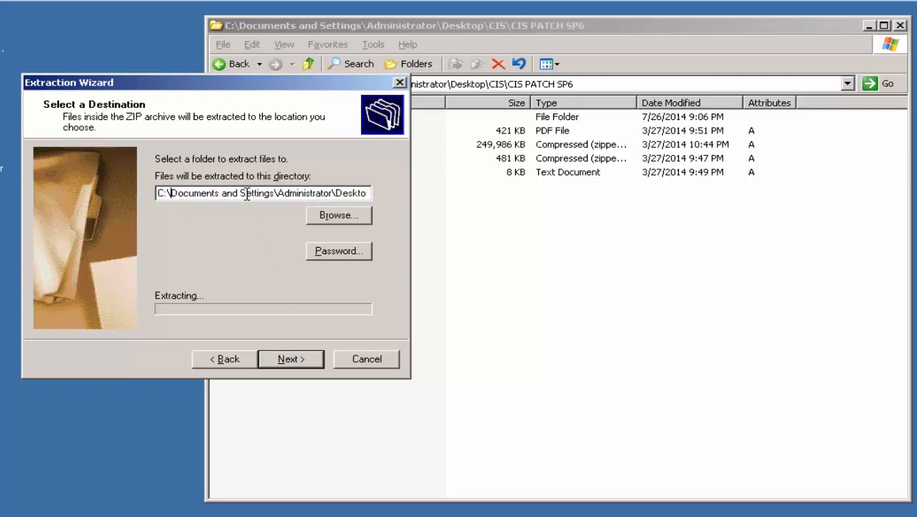
key("Right")
key("Right")
key("Right")
key("Right")
key("Right")
key("Right")
key("Right")
key("Right")
key("Right")
key("Right")
key("Right")
key("Right")
key("Right")
key("Right")
key("Right")
key("Right")
key("Right")
key("Right")
key("Right")
key("Right")
key("Right")
key("Right")
key("Right")
key("Right")
key("Right")
key("Right")
key("Right")
key("Right")
key("Right")
key("Right")
key("Right")
key("Right")
key("Right")
key("Right")
key("Right")
key("Right")
key("Right")
key("Right")
key("Right")
key("Right")
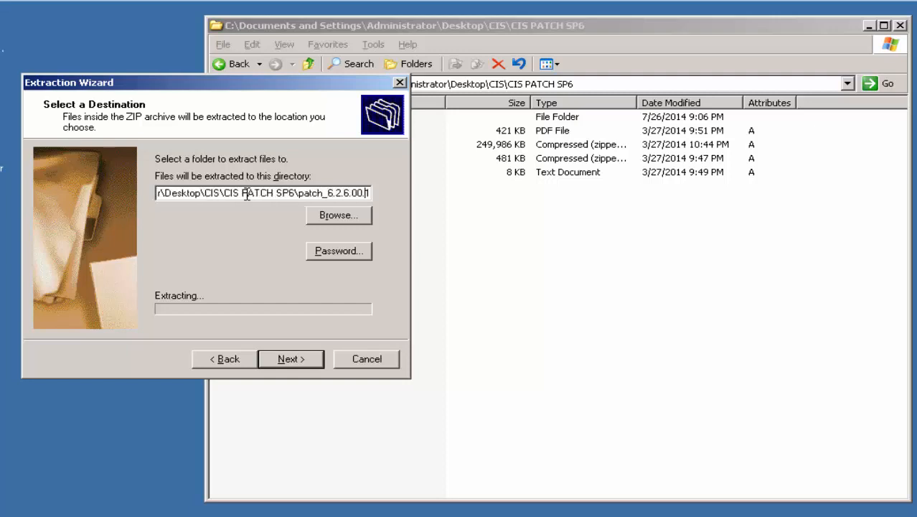
type("\\\\\\\\\\\\\\\\\\\\\\\\\\\\\\\\\\\\\\\\")
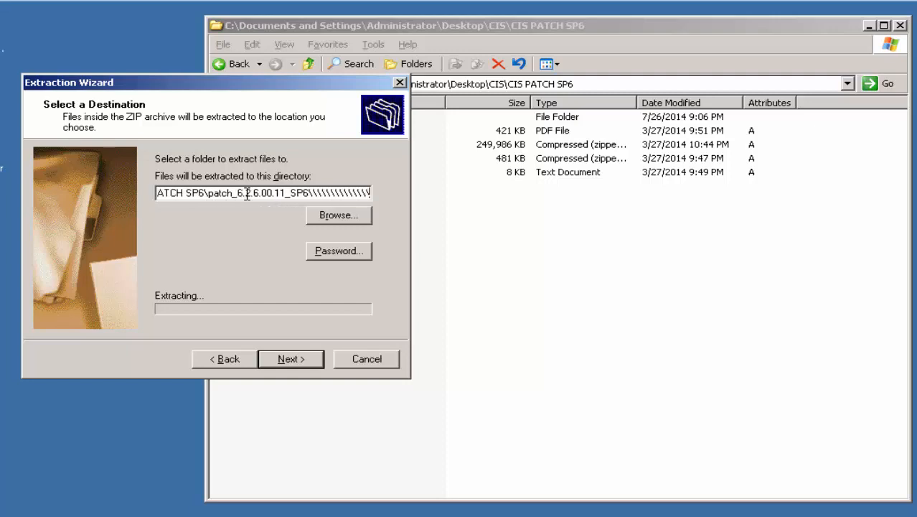
key("BackSpace")
key("BackSpace")
key("BackSpace")
key("BackSpace")
key("BackSpace")
key("BackSpace")
key("BackSpace")
key("BackSpace")
key("BackSpace")
key("BackSpace")
key("BackSpace")
key("BackSpace")
key("BackSpace")
key("BackSpace")
key("BackSpace")
key("BackSpace")
key("BackSpace")
key("BackSpace")
key("BackSpace")
key("BackSpace")
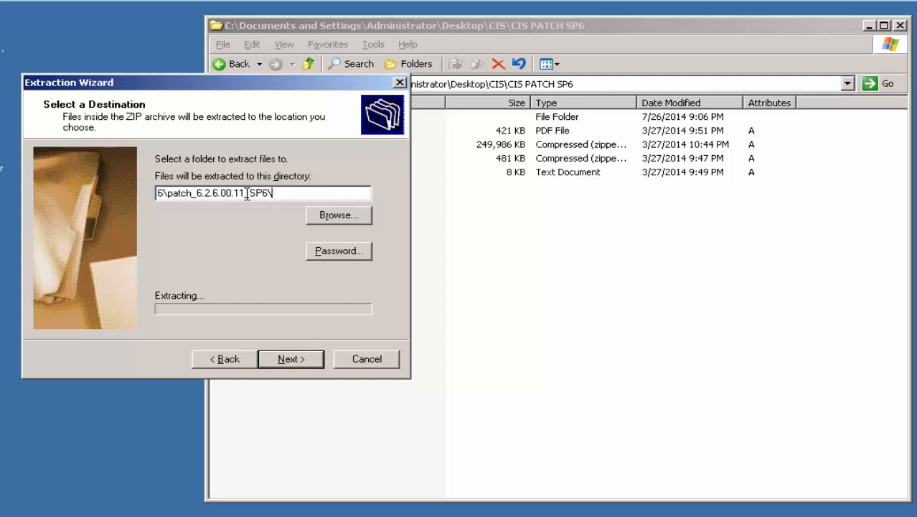
key("BackSpace")
key("BackSpace")
key("BackSpace")
key("BackSpace")
key("BackSpace")
key("BackSpace")
key("BackSpace")
key("BackSpace")
key("BackSpace")
key("BackSpace")
key("BackSpace")
key("BackSpace")
key("BackSpace")
key("BackSpace")
key("BackSpace")
key("BackSpace")
key("BackSpace")
key("BackSpace")
key("BackSpace")
key("BackSpace")
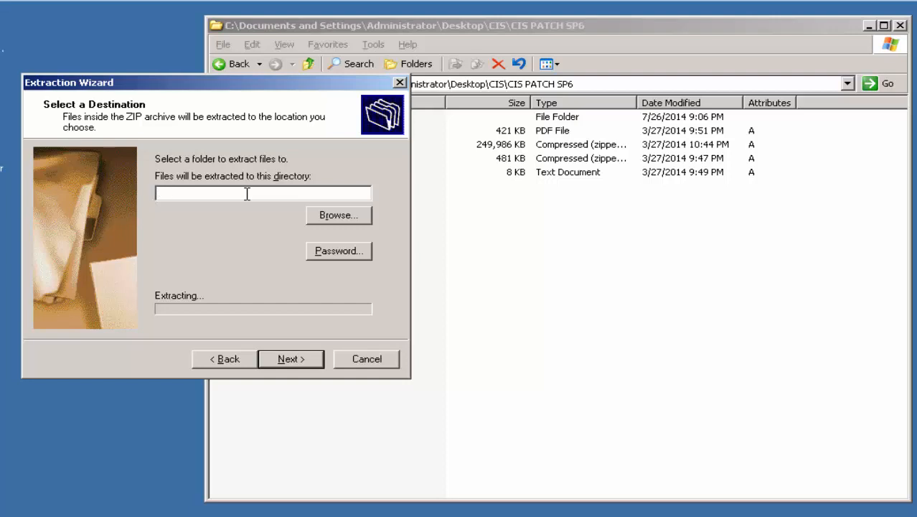
type("C:\\Program Files")
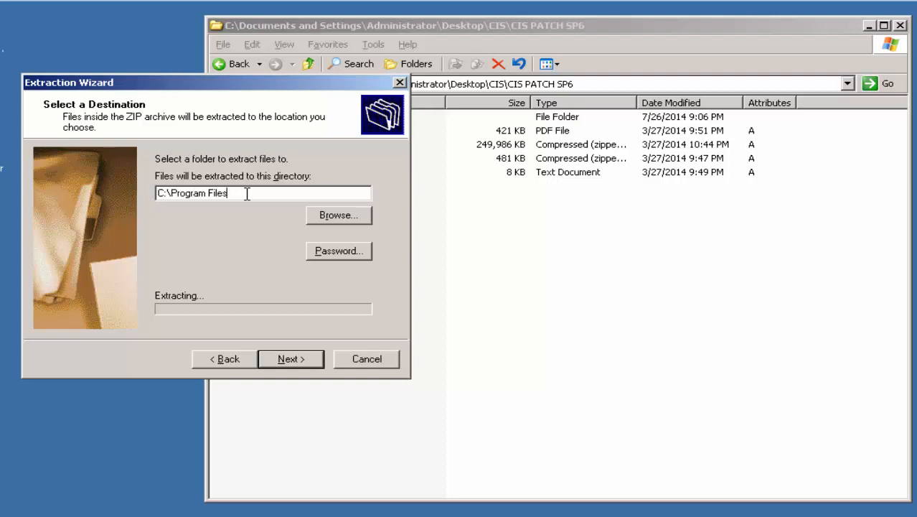
type("\\")
Browse to C:\Program Files\Composite Software\CIS 6.2.0 as the extraction destination and begin extracting
left_click(363, 215)
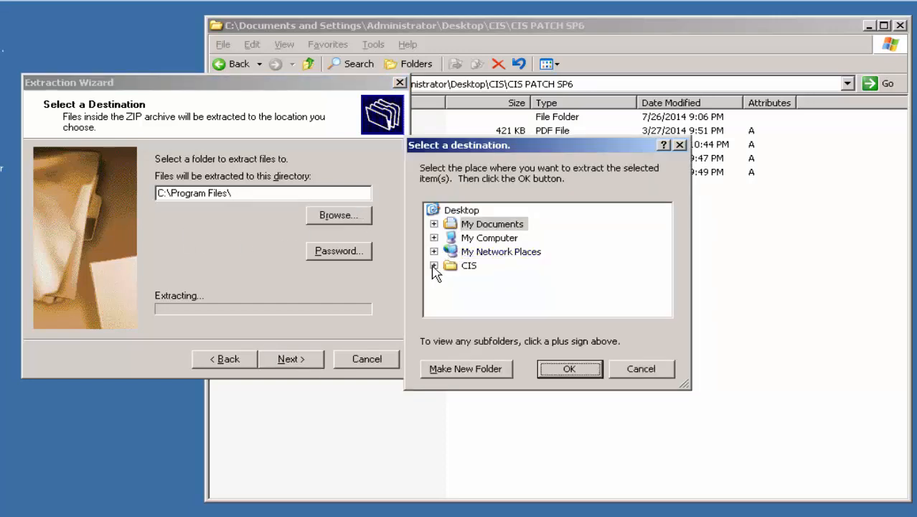
left_click(434, 266)
left_click(434, 238)
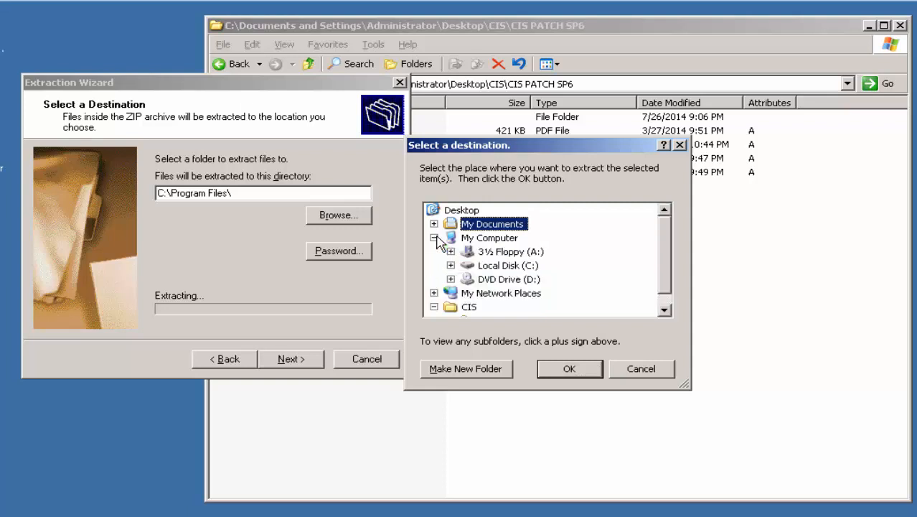
left_click(451, 265)
left_click(467, 280)
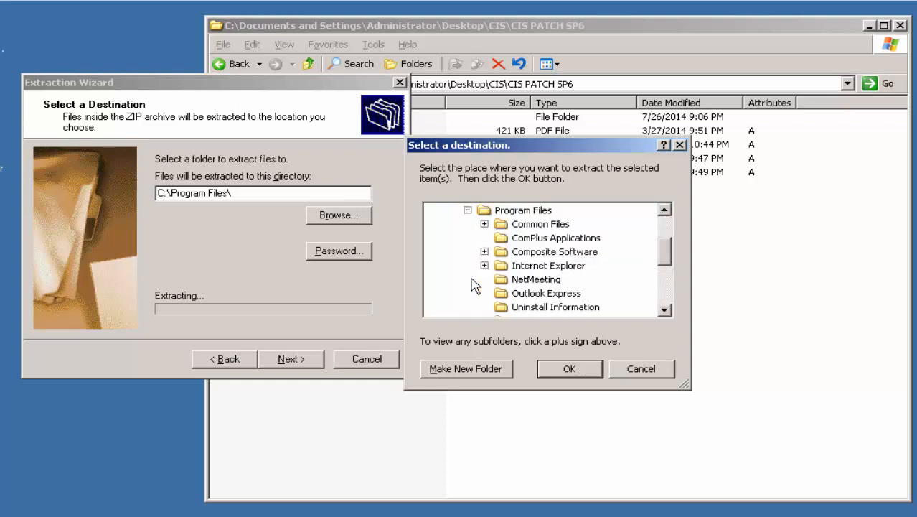
left_click(485, 251)
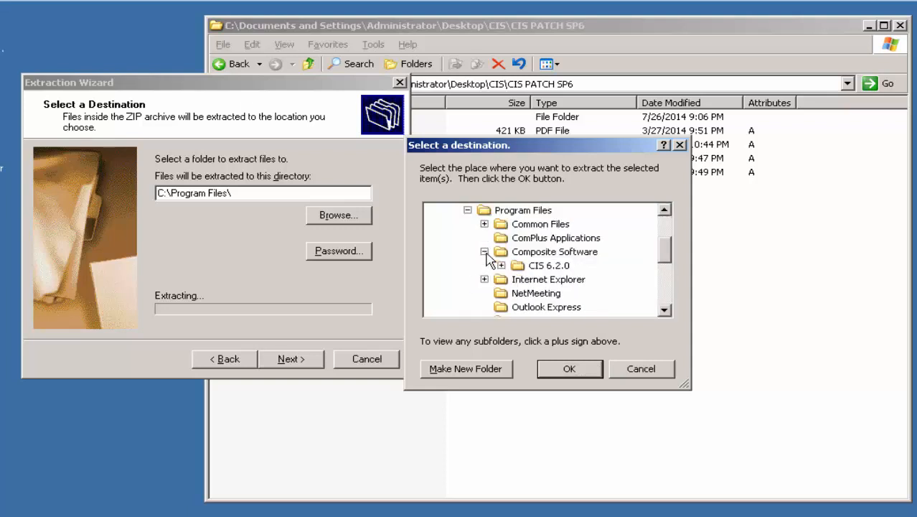
double_click(533, 267)
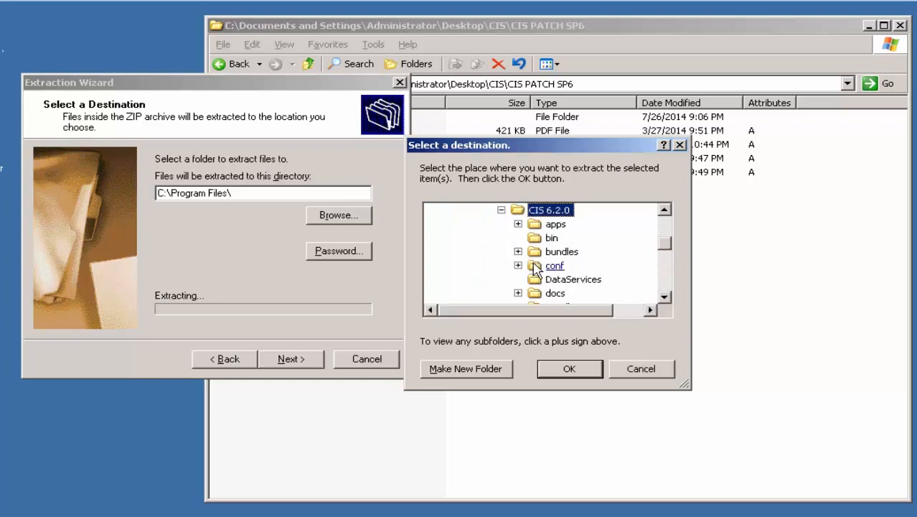
left_click(549, 372)
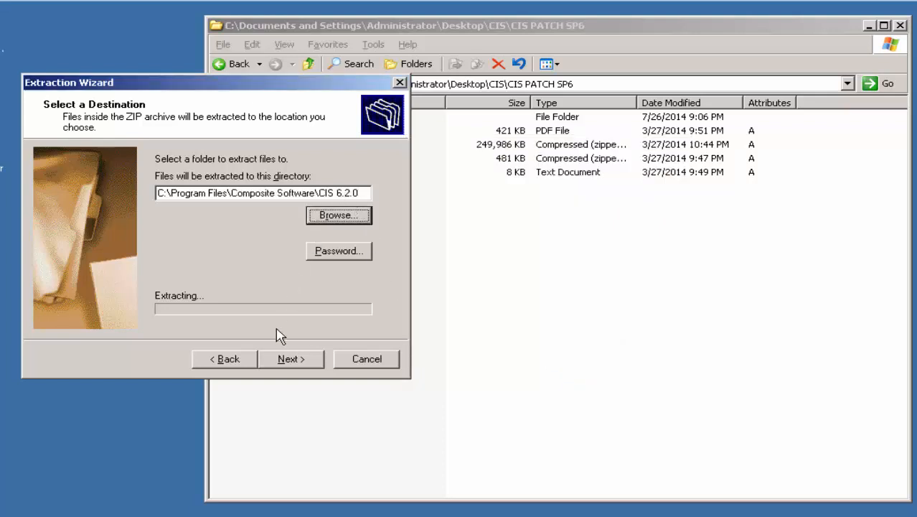
left_click(287, 358)
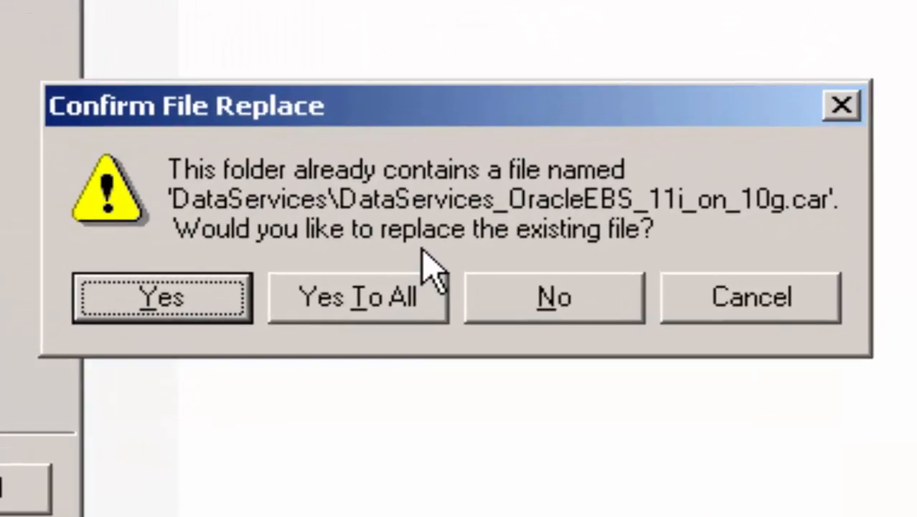
Replace existing files with Yes To All, untick Show extracted files, and finish the wizard
left_click(321, 301)
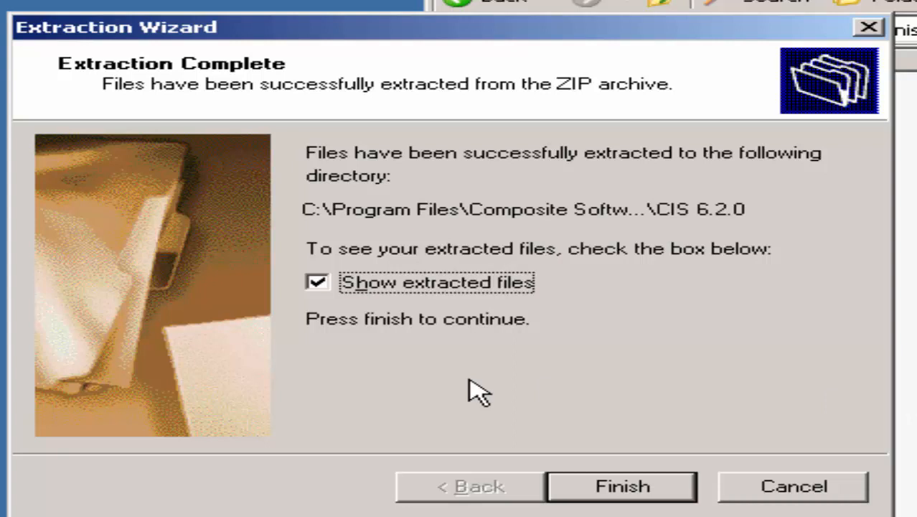
left_click(317, 283)
left_click(563, 494)
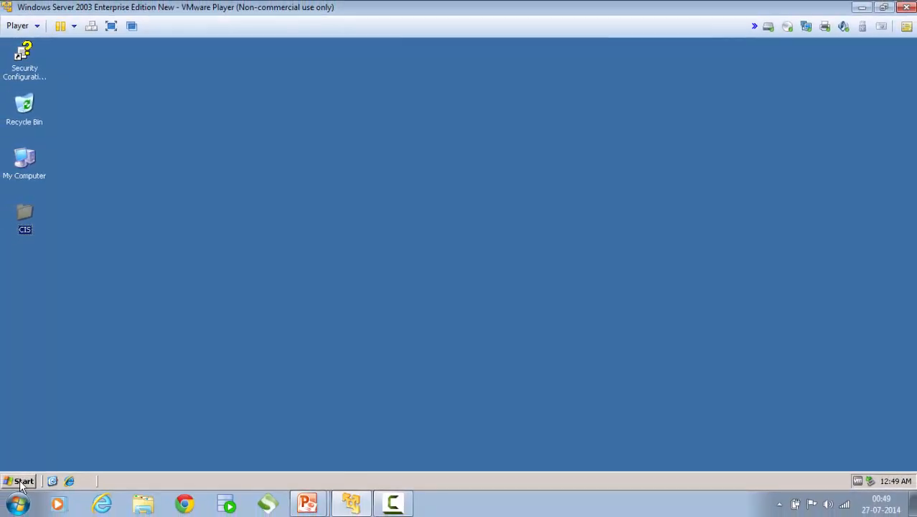
Launch a Command Prompt by running cmd from the Run dialog
left_click(21, 482)
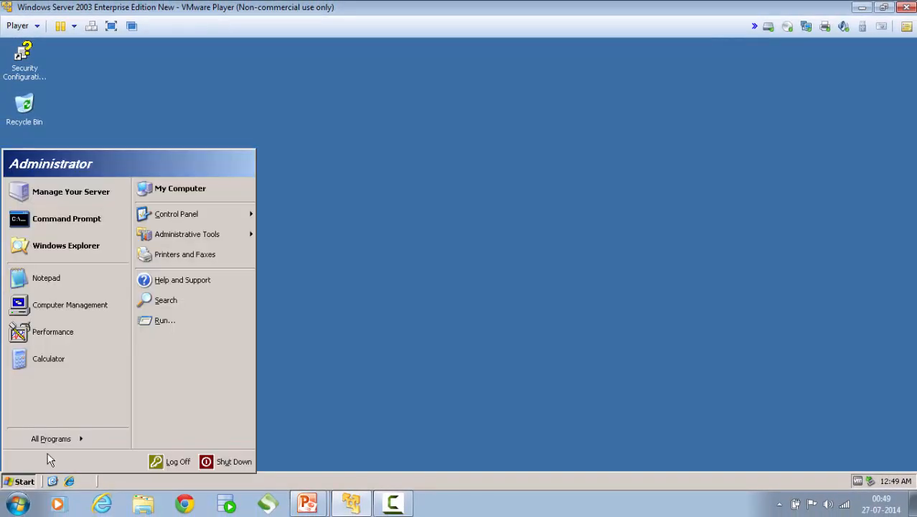
left_click(154, 323)
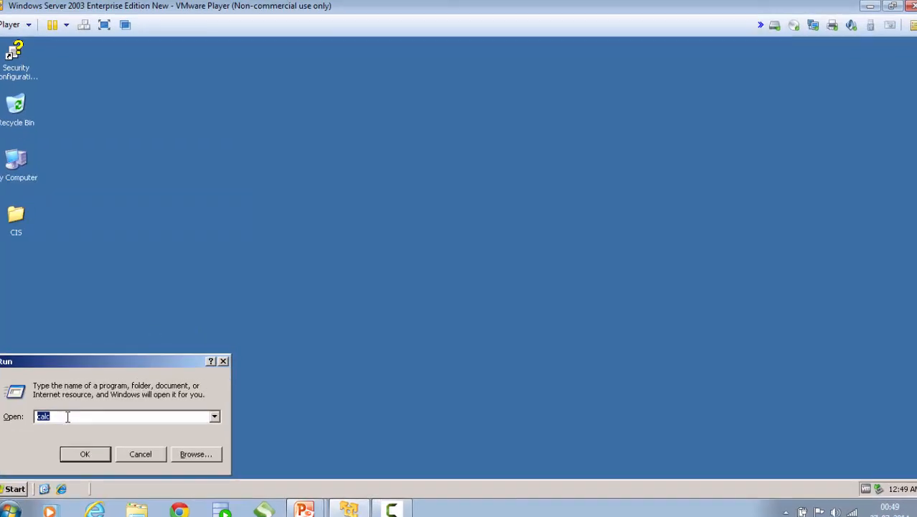
key("BackSpace")
type("cmd")
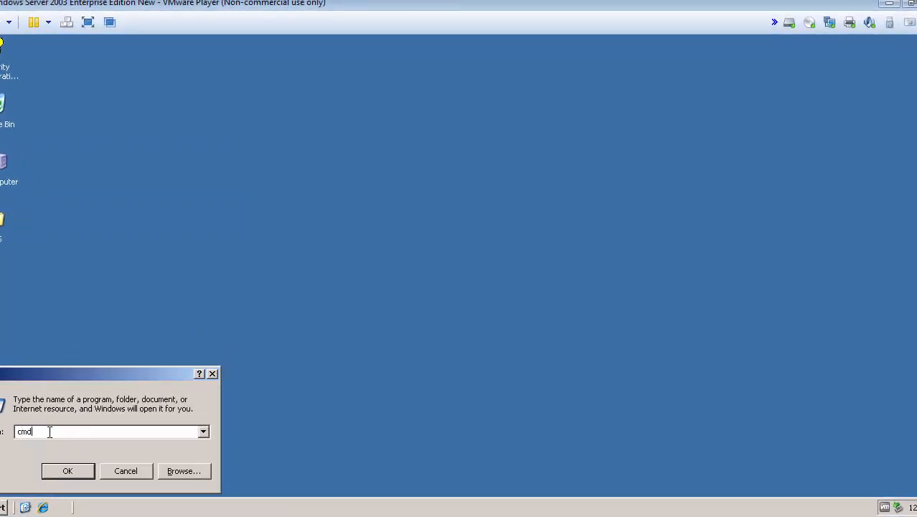
key("Return")
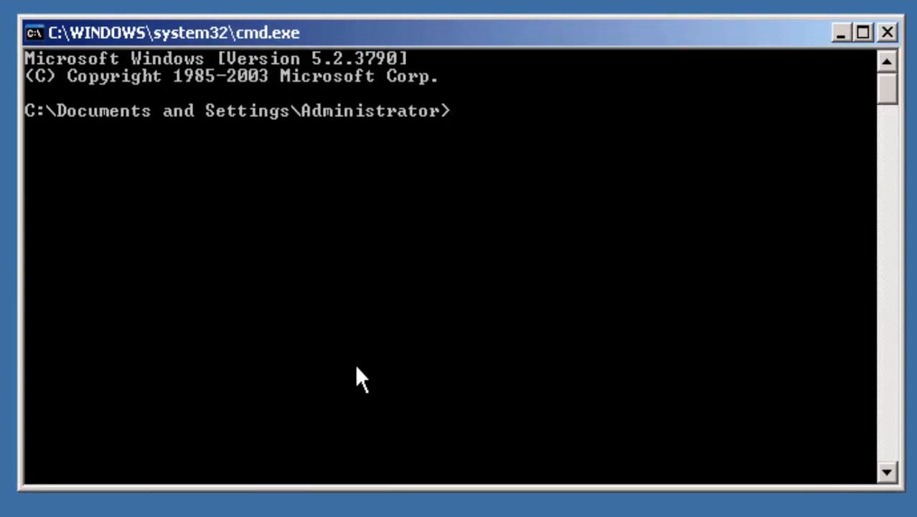
Move the console up to the root of C: and into Program Files
type("cd ..")
key("Return")
type("cd ..")
key("Return")
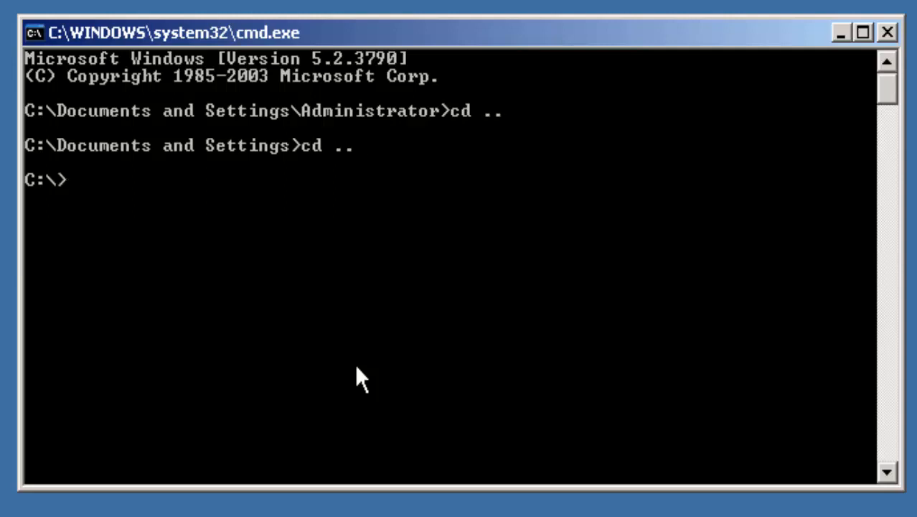
type("cd Pro*")
key("Return")
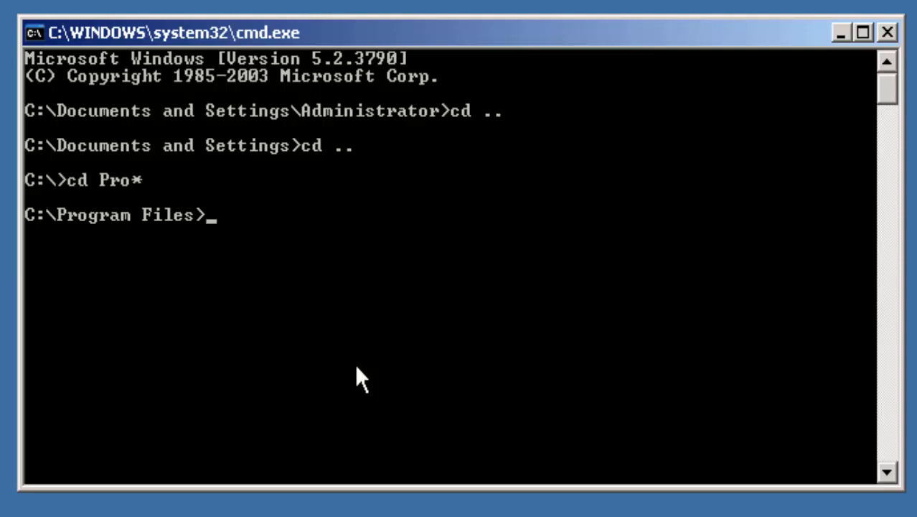
Change into Composite Software\CIS 6.2.0, backing out of a wrong turn into Common Files
type("cd Com*")
key("Return")
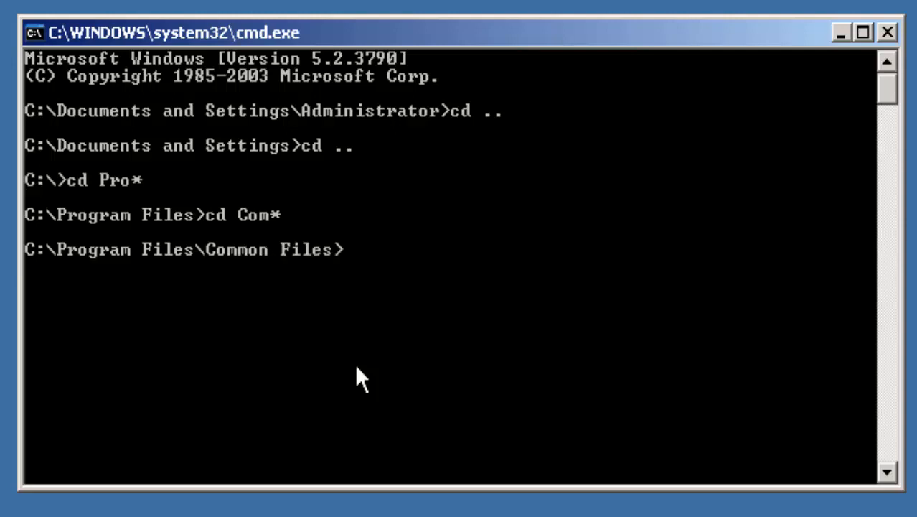
type("cd ..")
key("Return")
type("cd C")
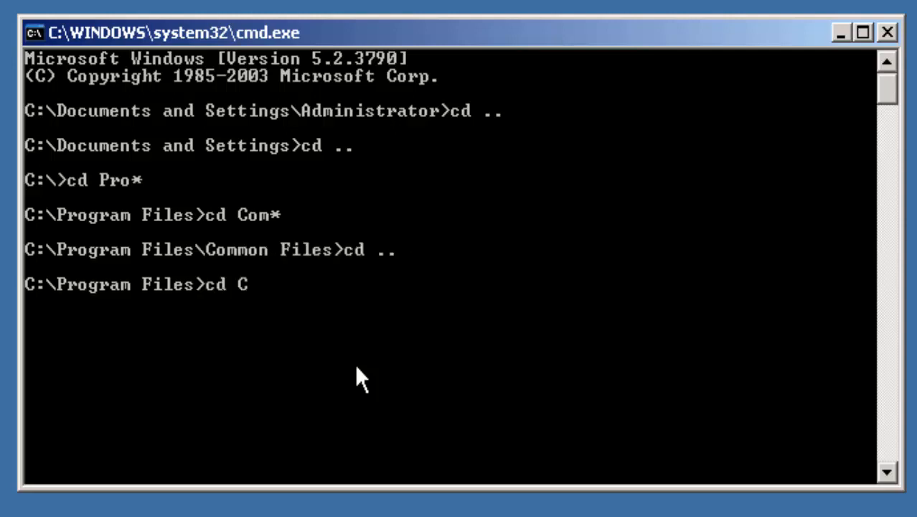
type("omposite")
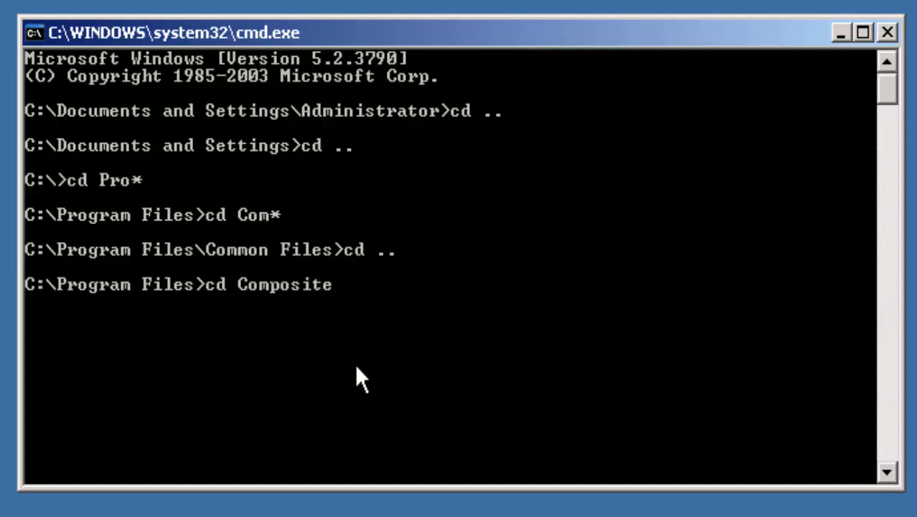
type("*")
key("Return")
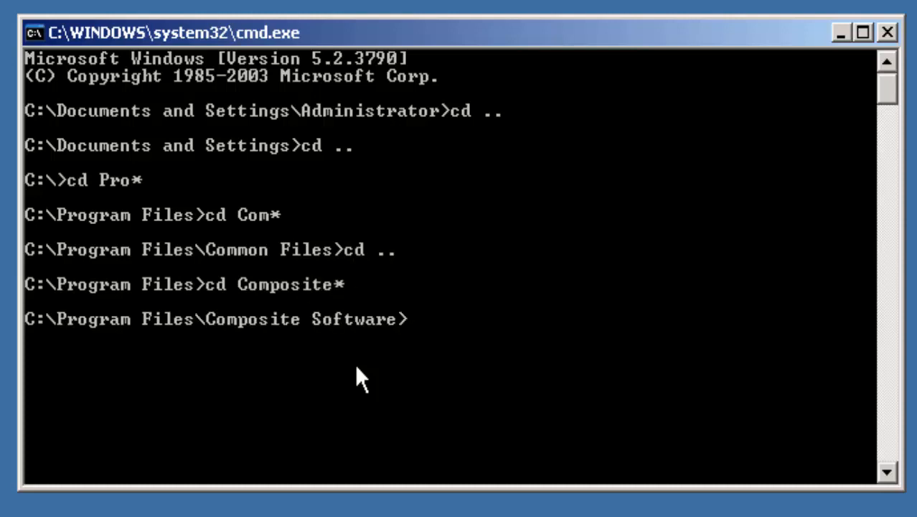
type("cd CIS")
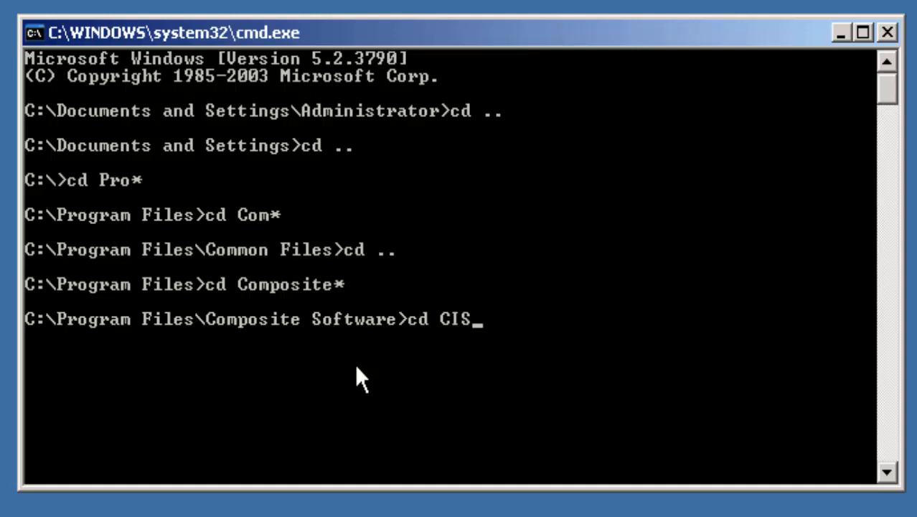
type("*")
key("Return")
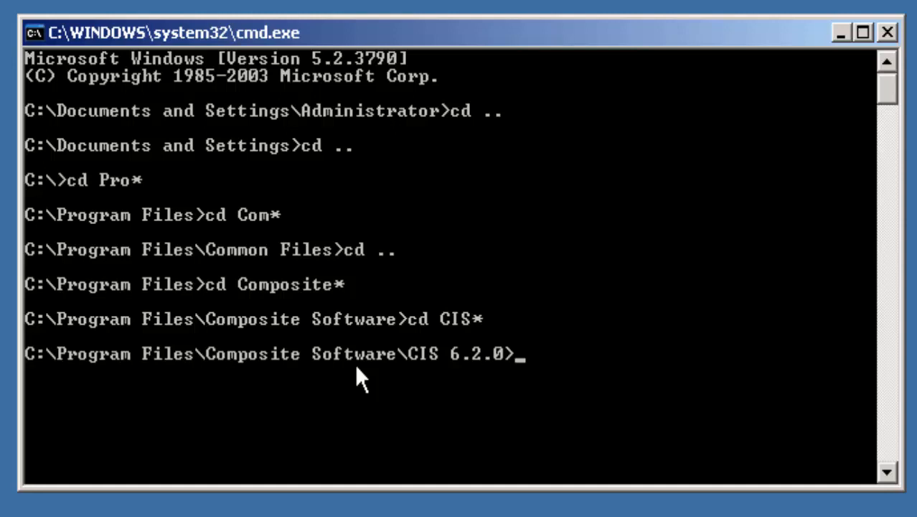
Run .\bin\upgrade_patch.bat and, once it reports success, exit the console
type(".\\bin")
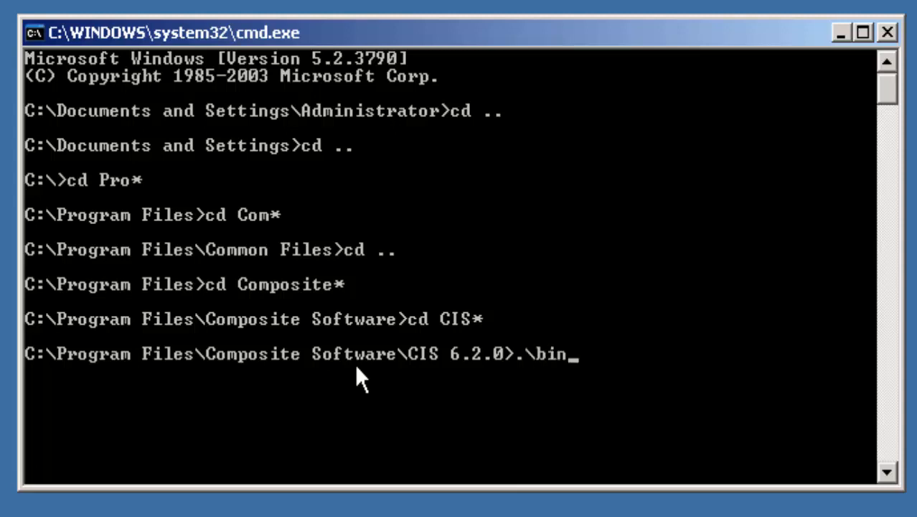
type("\\upgrade")
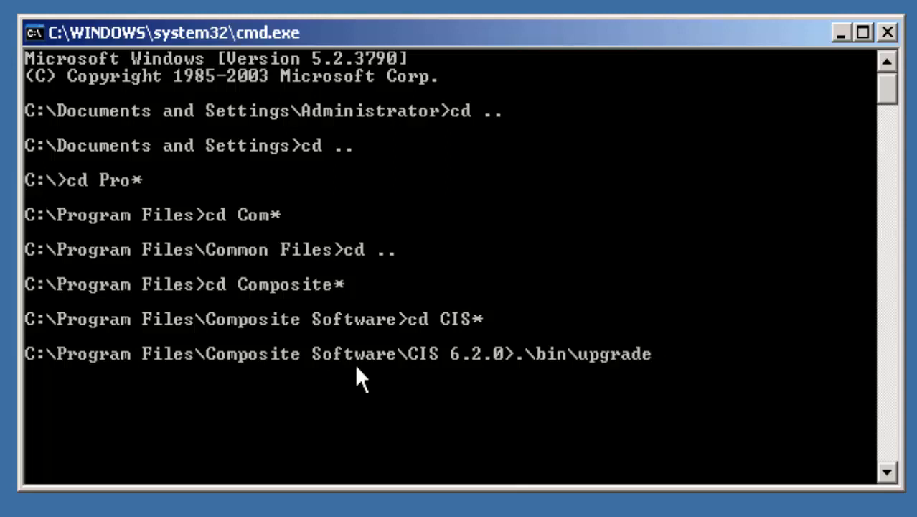
type("_patch.")
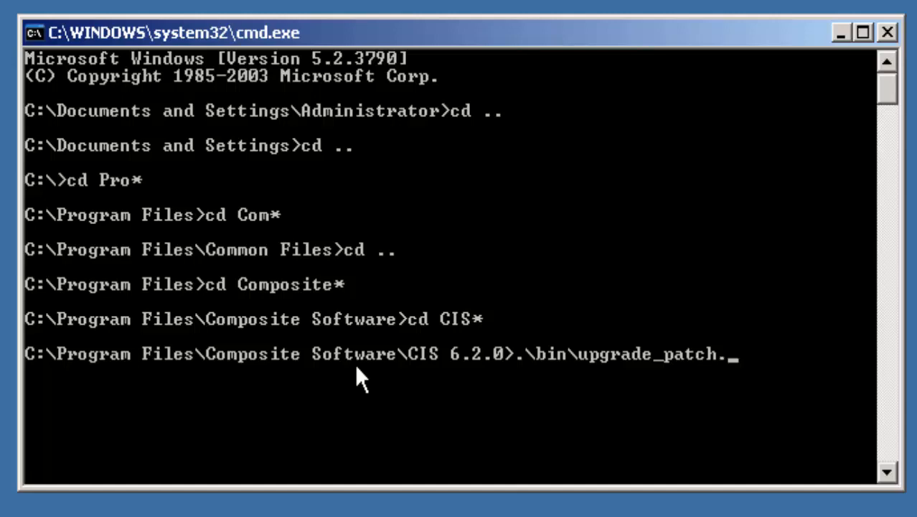
type("bat")
key("Return")
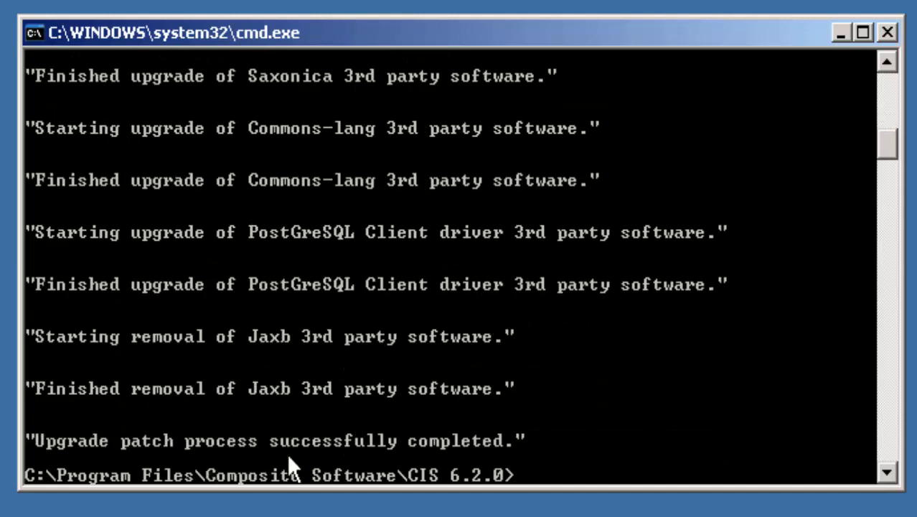
type("exit")
key("Return")
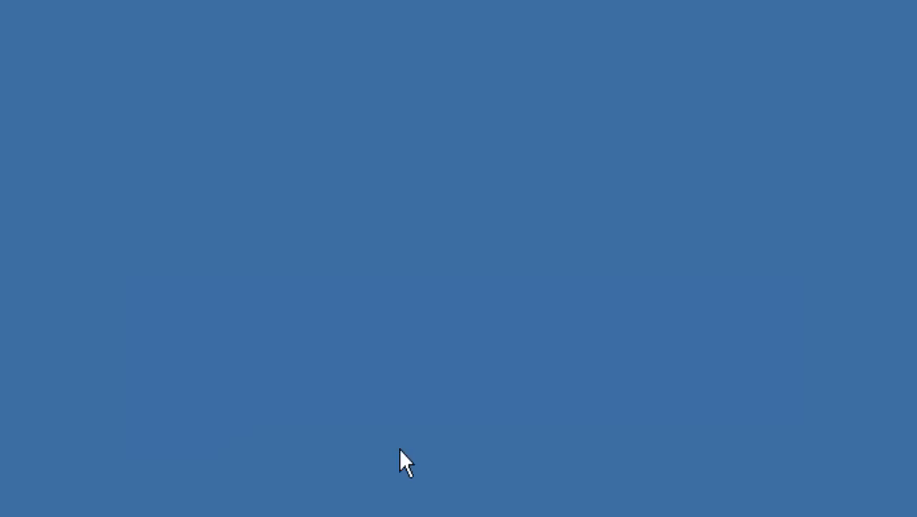
Start Composite Server 6.2.0 from Composite Software 6.2.0 > Server in the Start menu
left_click(56, 481)
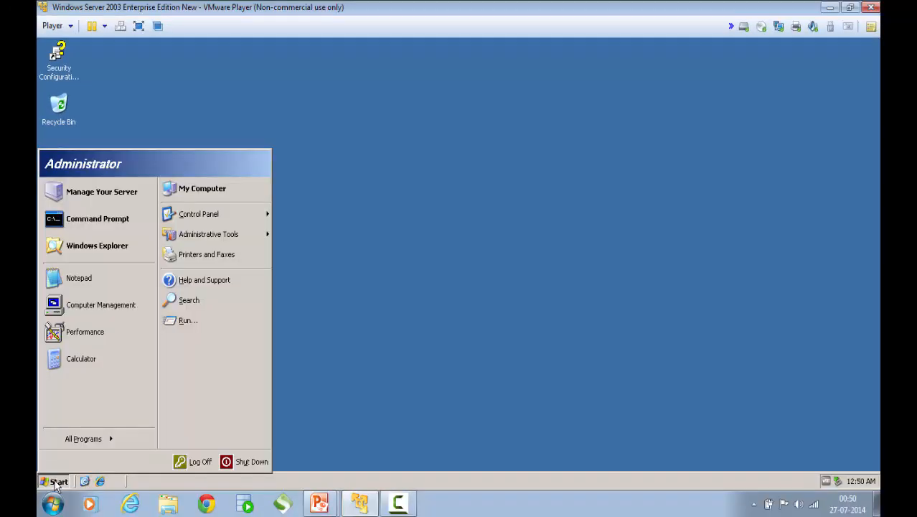
mouse_move(77, 441)
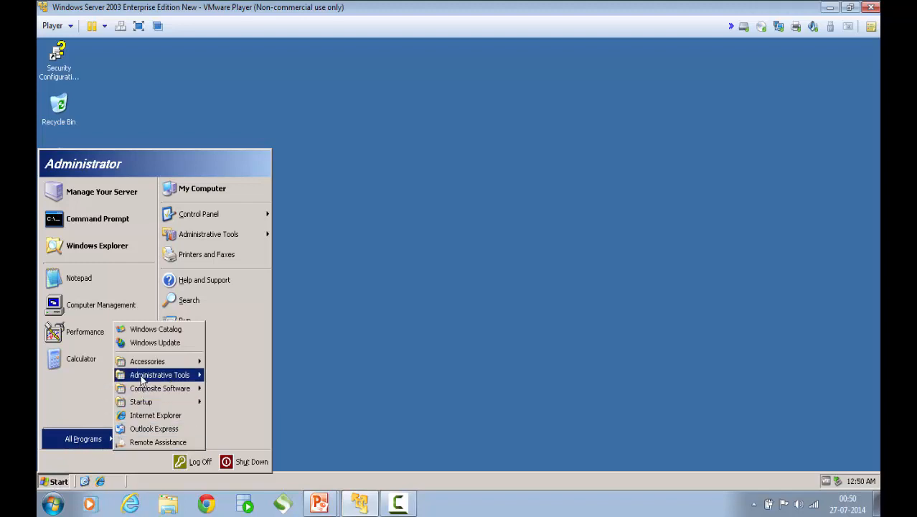
mouse_move(155, 389)
mouse_move(213, 392)
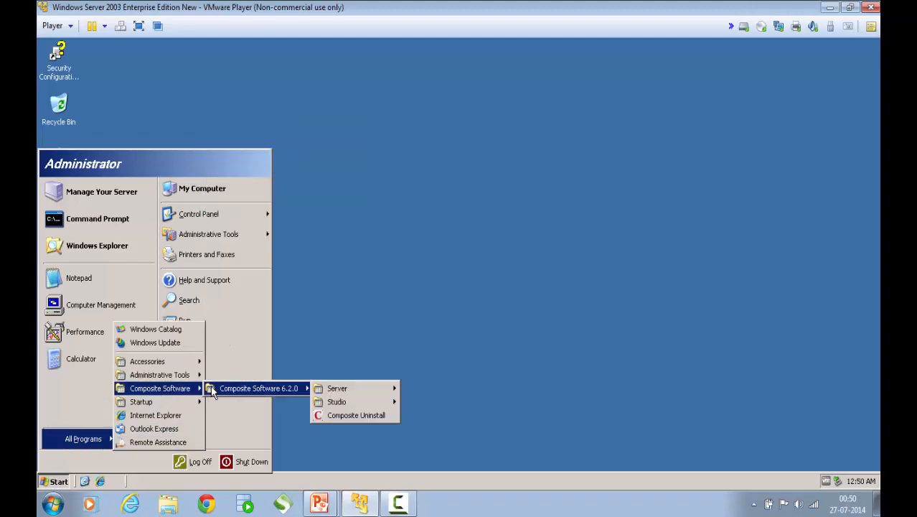
mouse_move(356, 389)
left_click(418, 387)
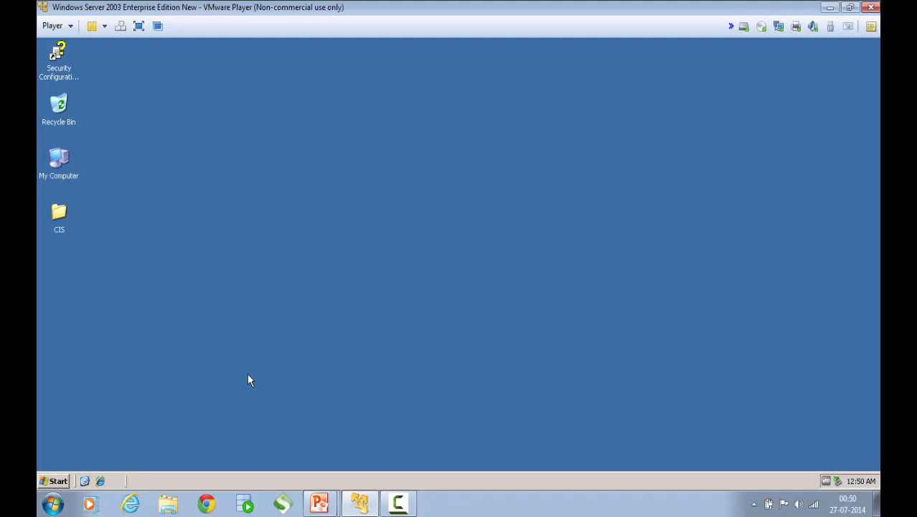
Launch Composite Studio v6.2.0 from the Studio submenu of the Start menu
left_click(58, 480)
mouse_move(80, 439)
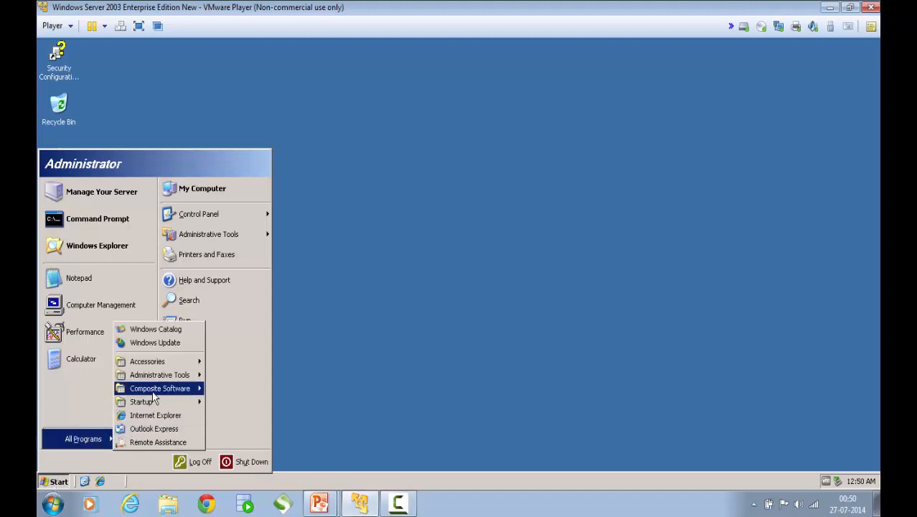
mouse_move(165, 388)
mouse_move(256, 388)
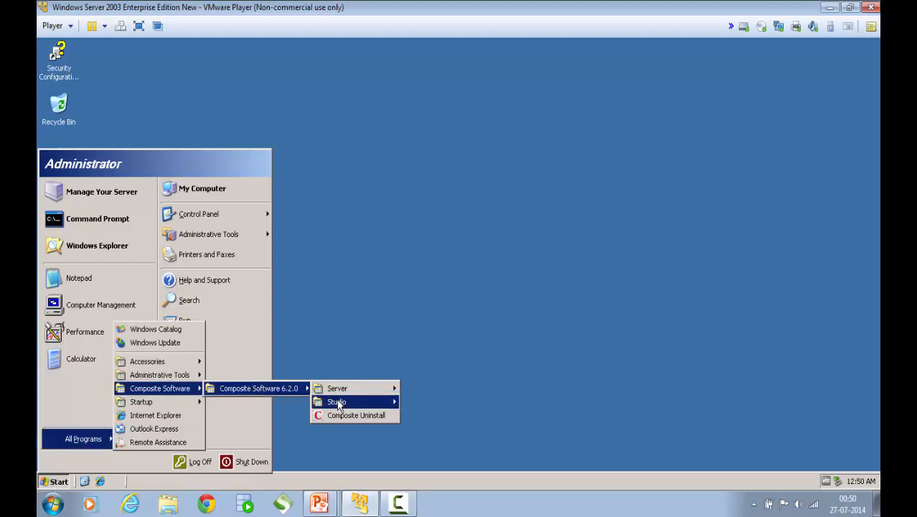
mouse_move(341, 402)
left_click(425, 392)
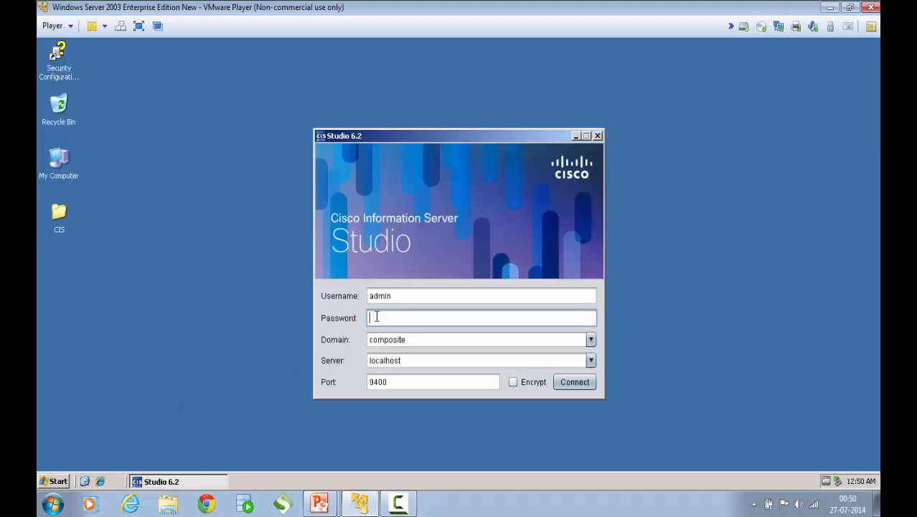
Log in to Studio with the admin password, then dismiss the About box showing 6.2.6.00.11
type("admin")
left_click(574, 381)
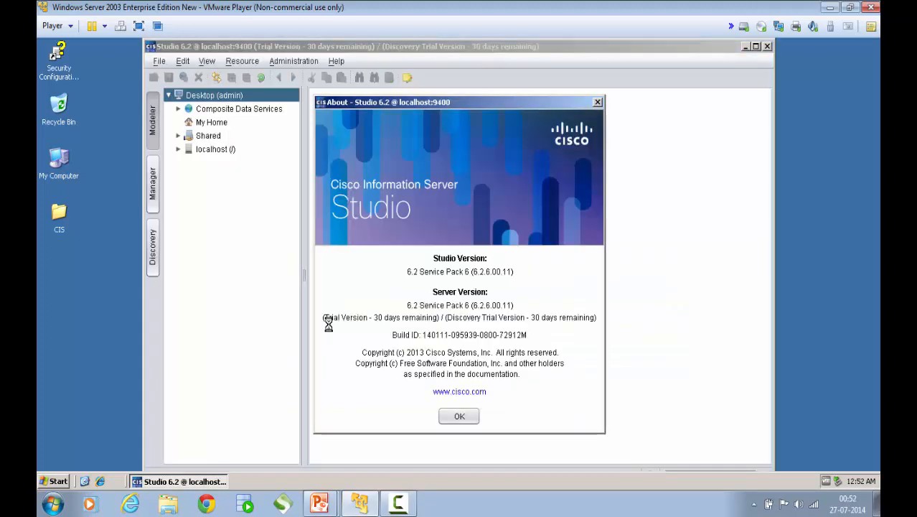
left_click(459, 416)
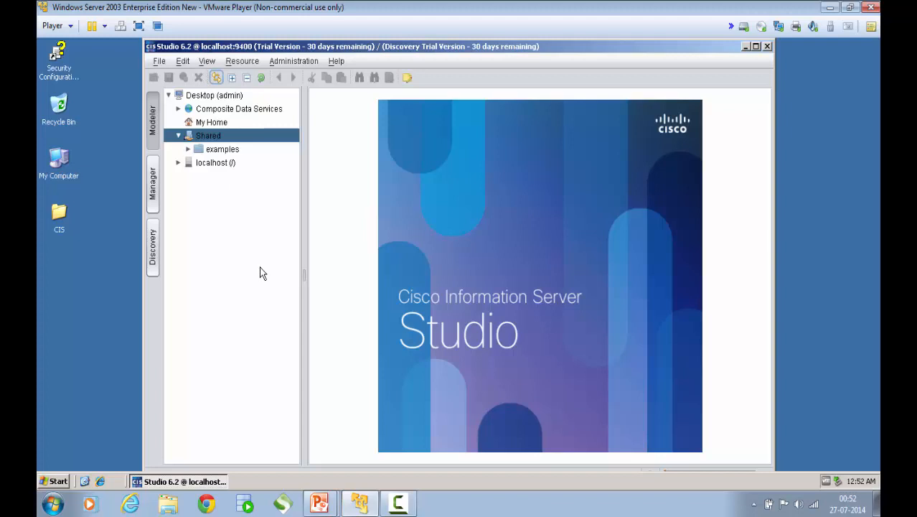
Open Task Manager's Processes list and inspect java.exe, monitor.exe, mysqld-nt.exe and javaw.exe
right_click(406, 479)
left_click(426, 445)
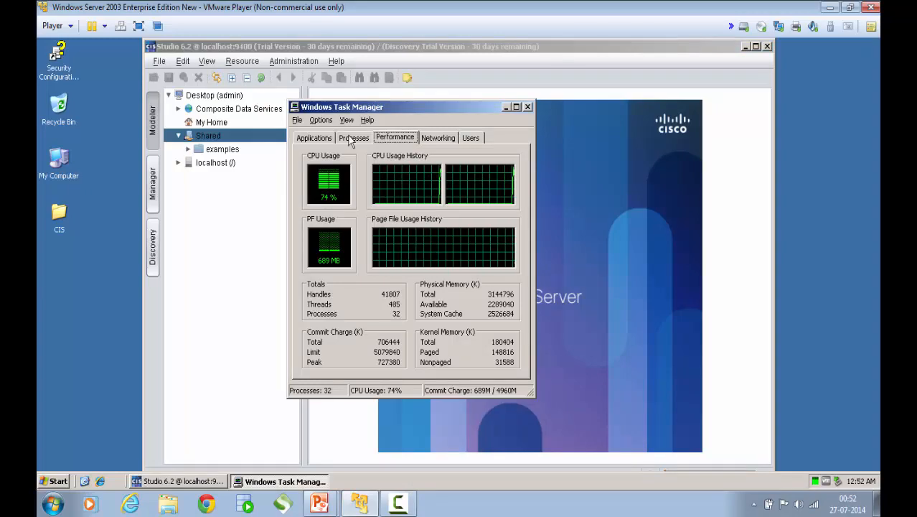
left_click(351, 138)
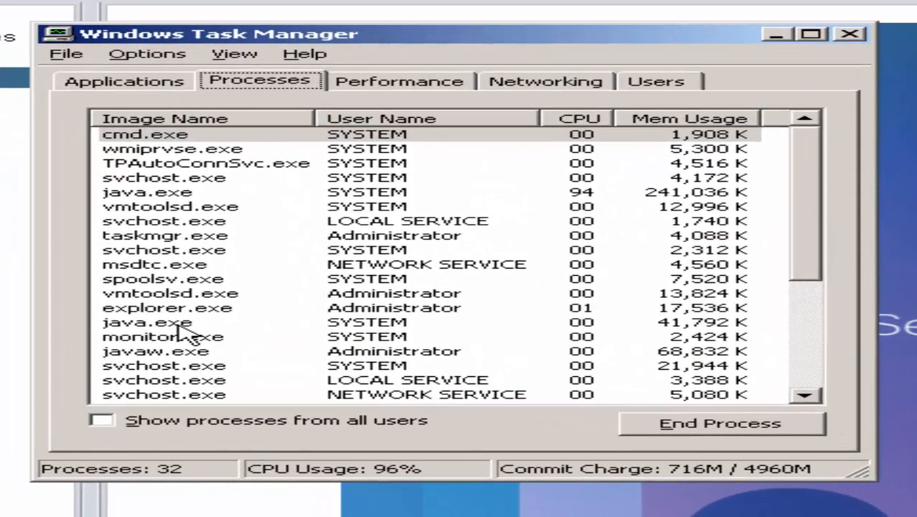
left_click(180, 323)
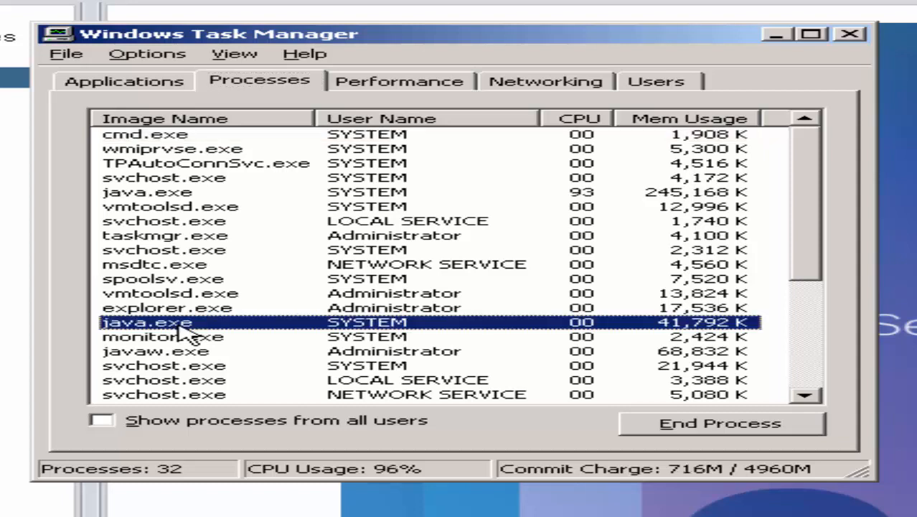
left_click(204, 339)
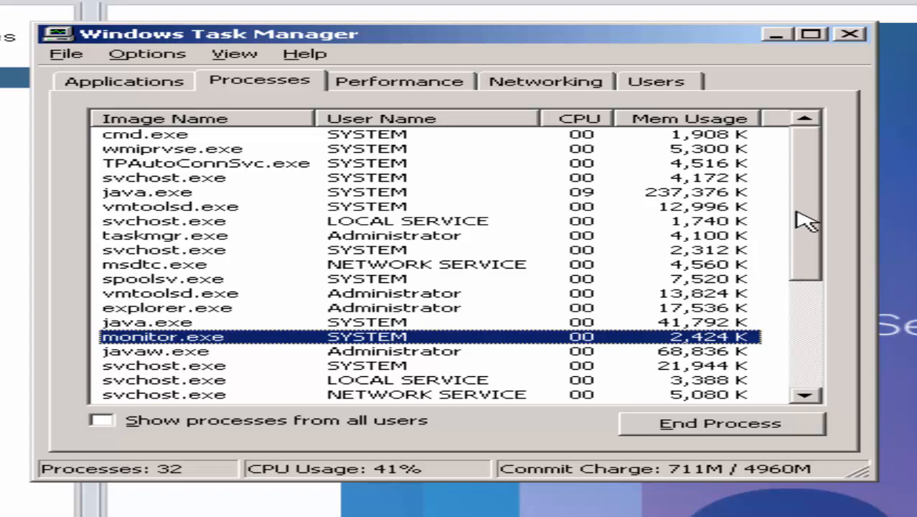
left_click_drag(811, 215, 819, 276)
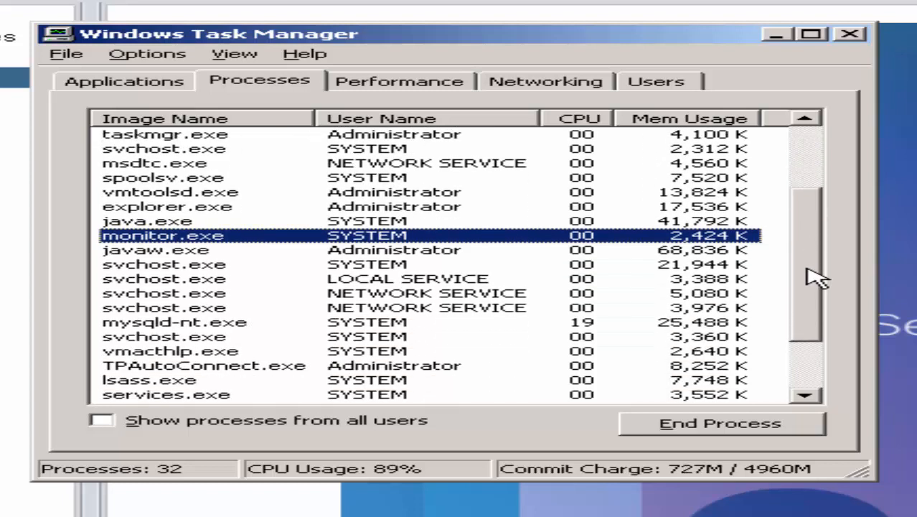
left_click(162, 324)
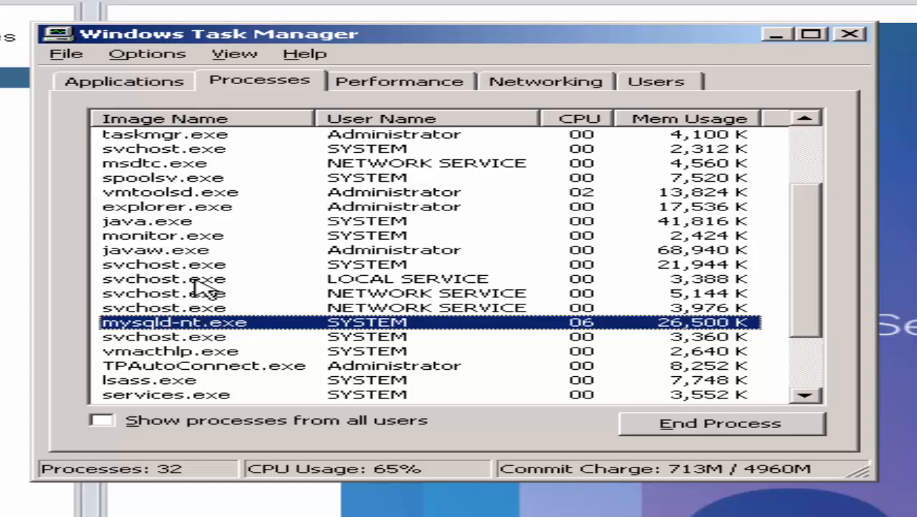
left_click(179, 266)
left_click(182, 254)
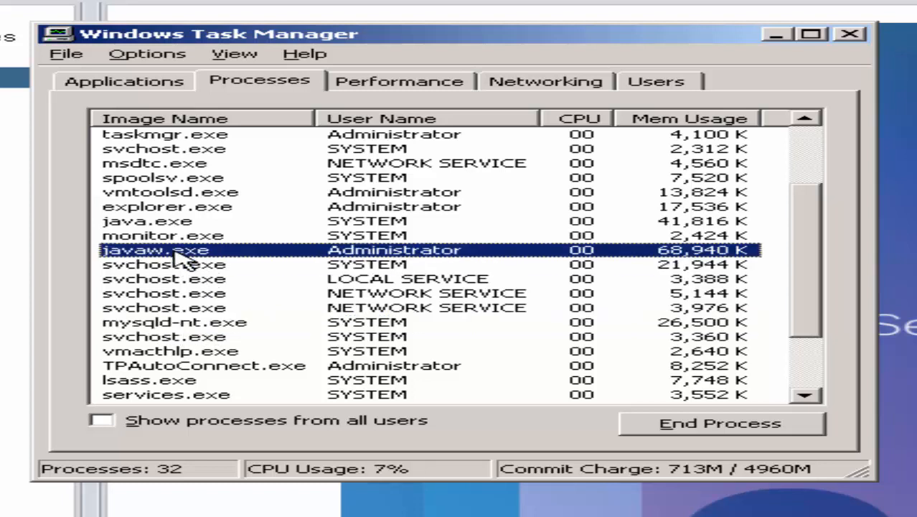
Close Task Manager and exit Composite Studio, confirming the prompt
left_click(850, 36)
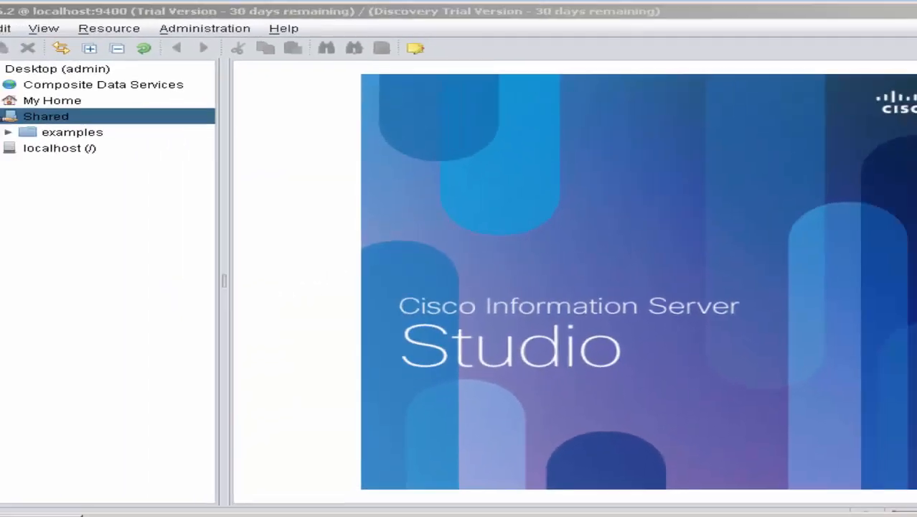
left_click(794, 46)
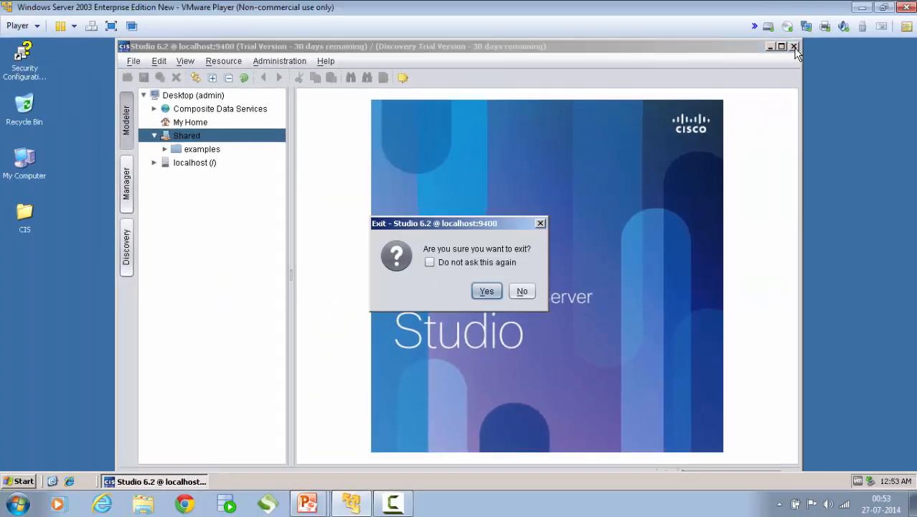
left_click(487, 291)
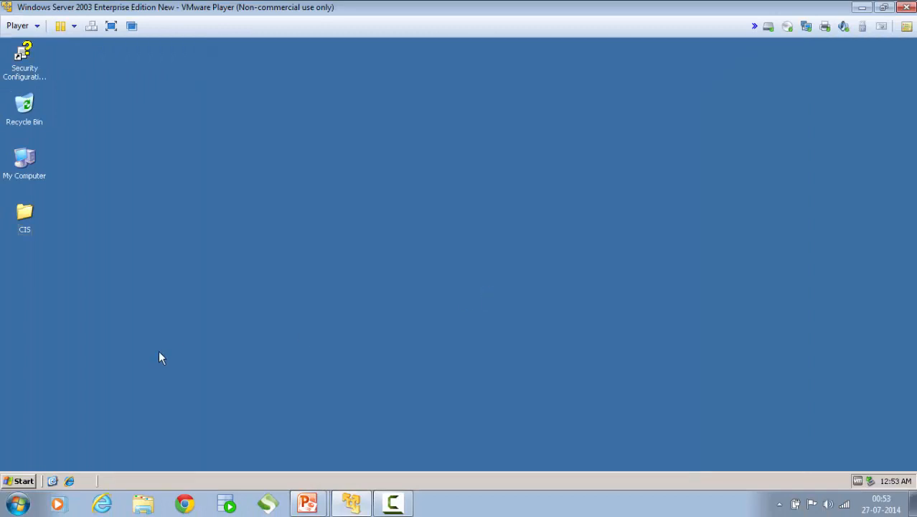